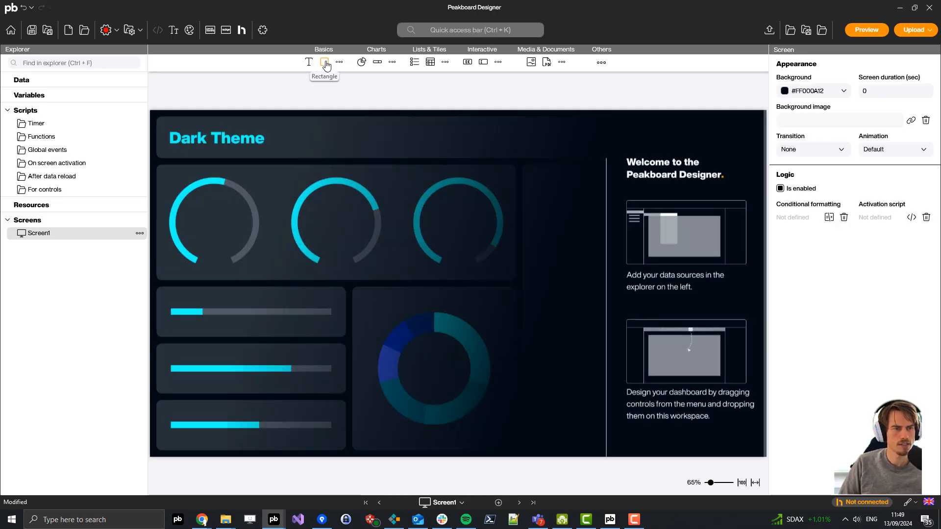
- Add a 1920 × 160 header rectangle across the full width at the screen's upper edge and set its corner radius to 0
left_click_drag(324, 62, 301, 137)
left_click_drag(301, 139, 786, 165)
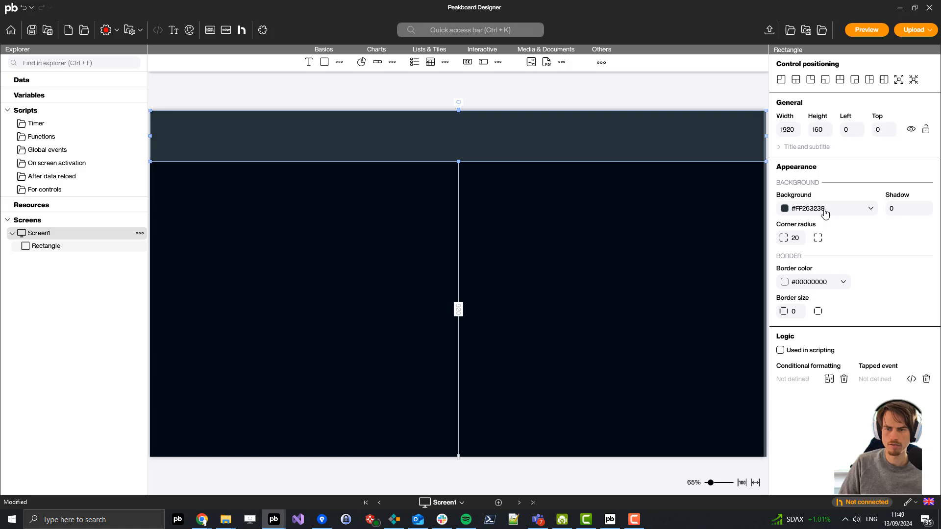
double_click(796, 237)
left_click(407, 252)
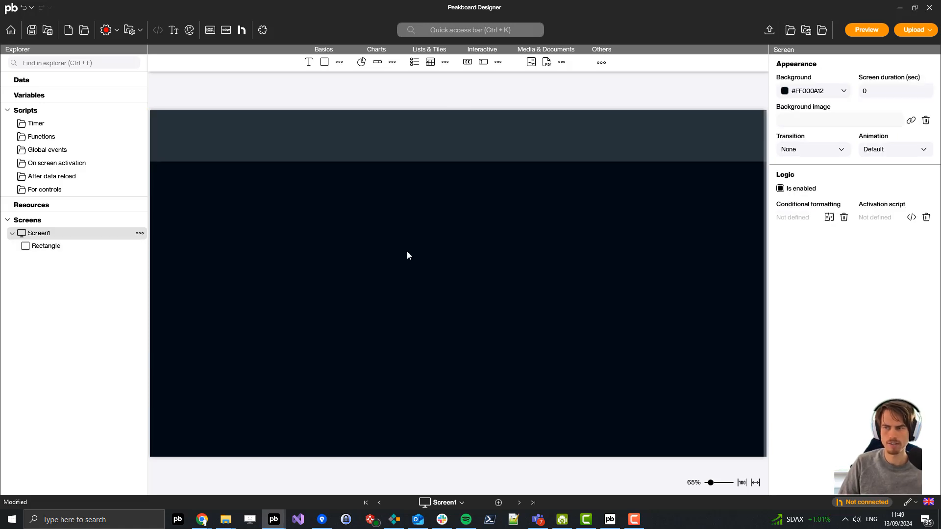
- Add a text control 440 wide at left 20, top 20 inside the header rectangle and set its text to GATE 1
left_click_drag(308, 64, 165, 134)
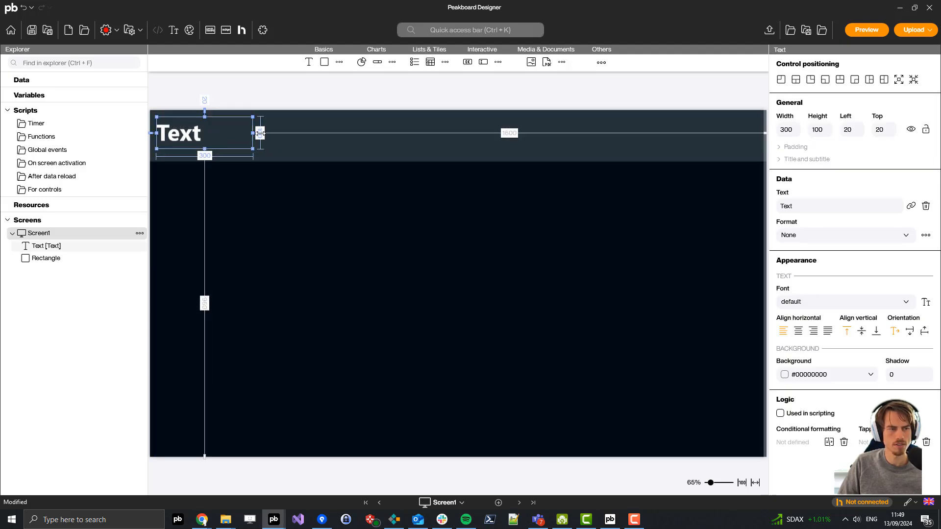
left_click_drag(257, 133, 297, 133)
double_click(818, 206)
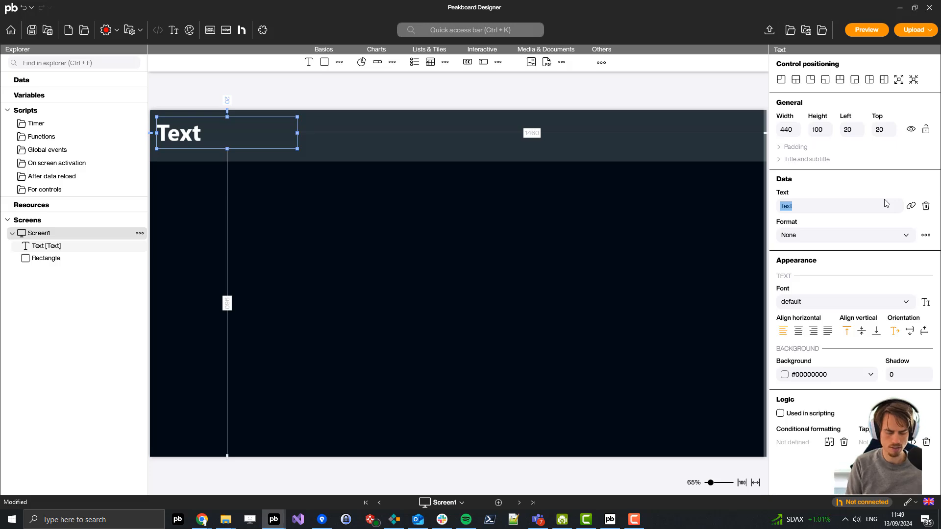
type("GATE 1")
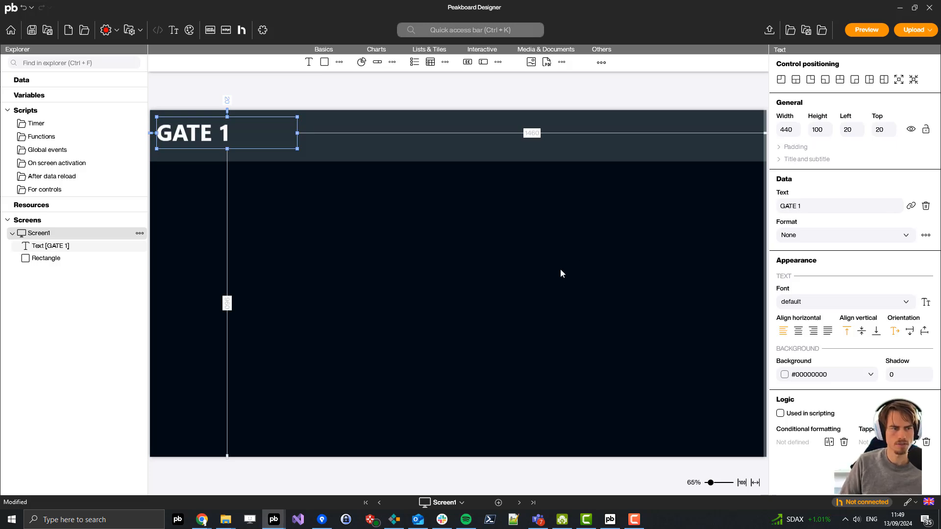
left_click(561, 273)
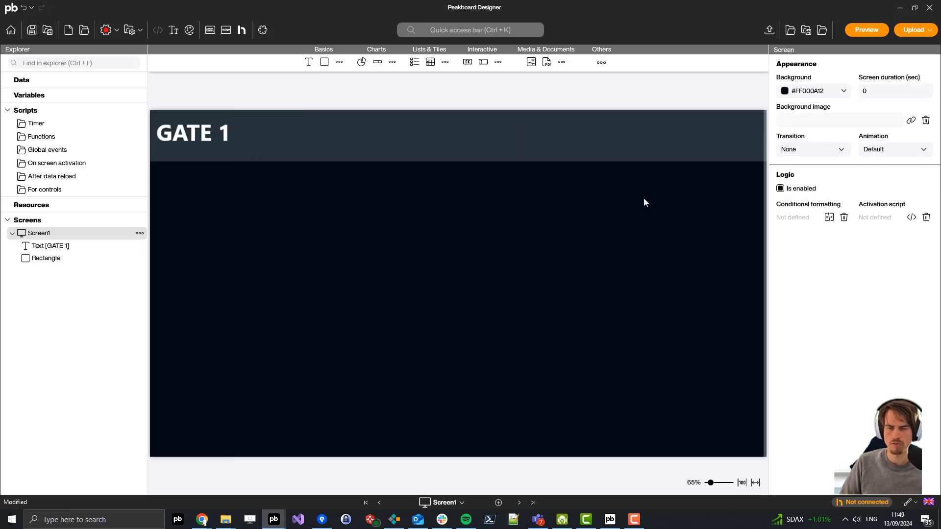
- Add a Time data source named MyTime with the format HH:mm
mouse_move(120, 83)
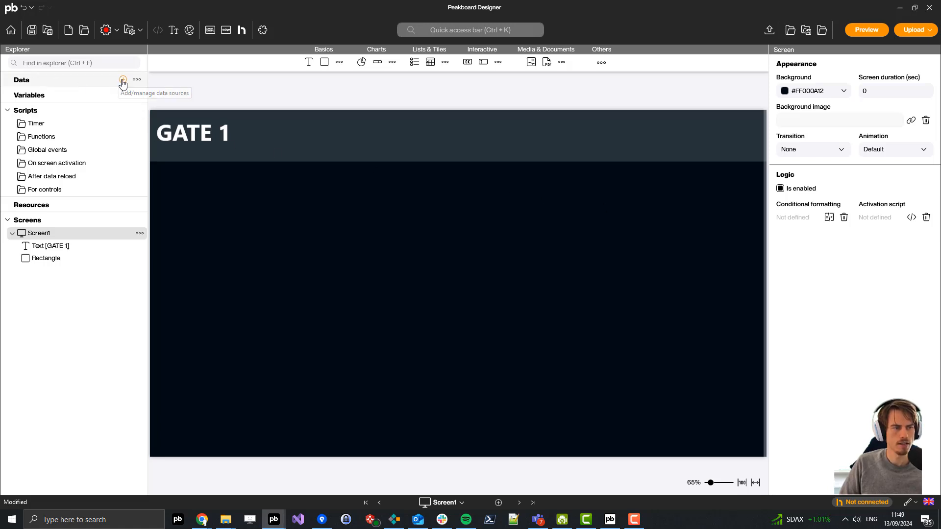
left_click(123, 81)
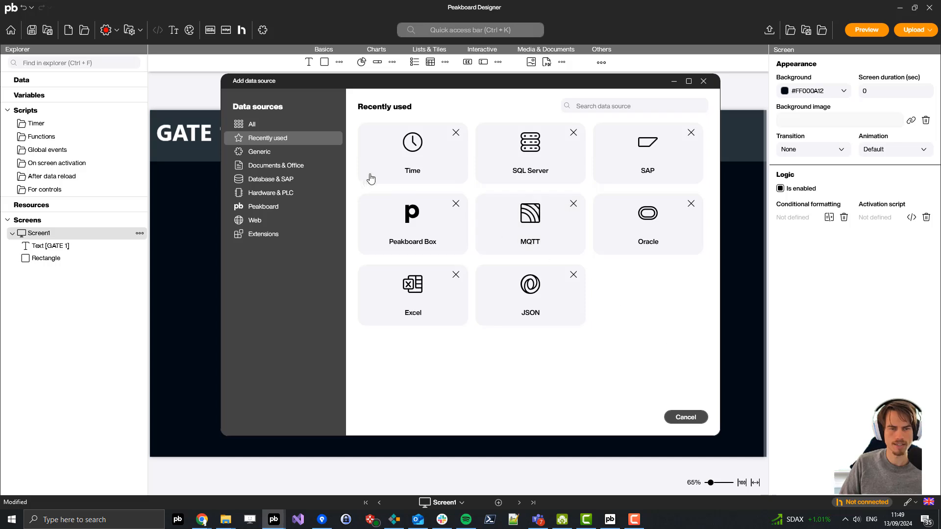
left_click(387, 172)
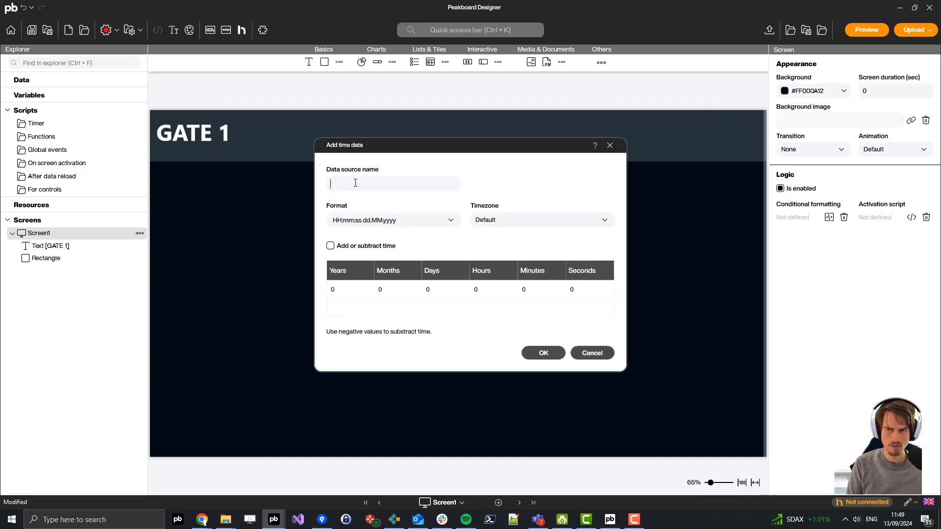
type("MyTime")
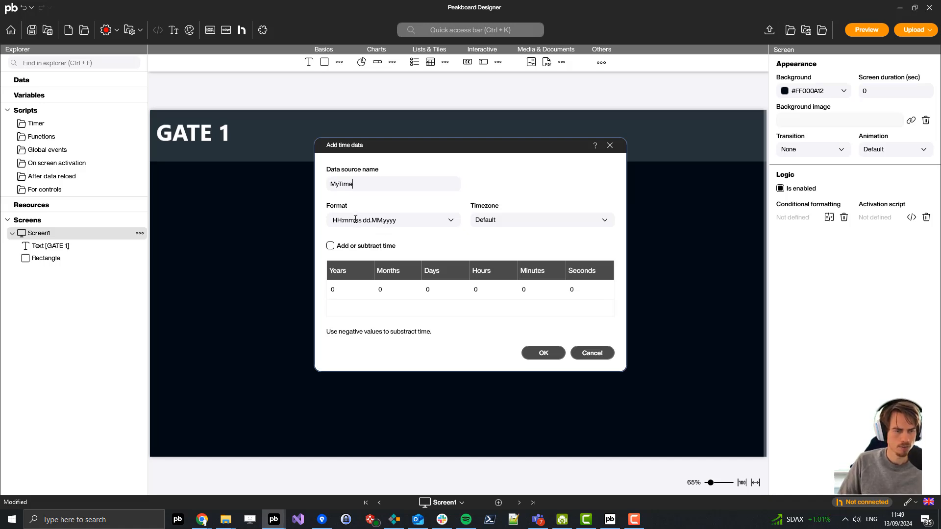
left_click(400, 217)
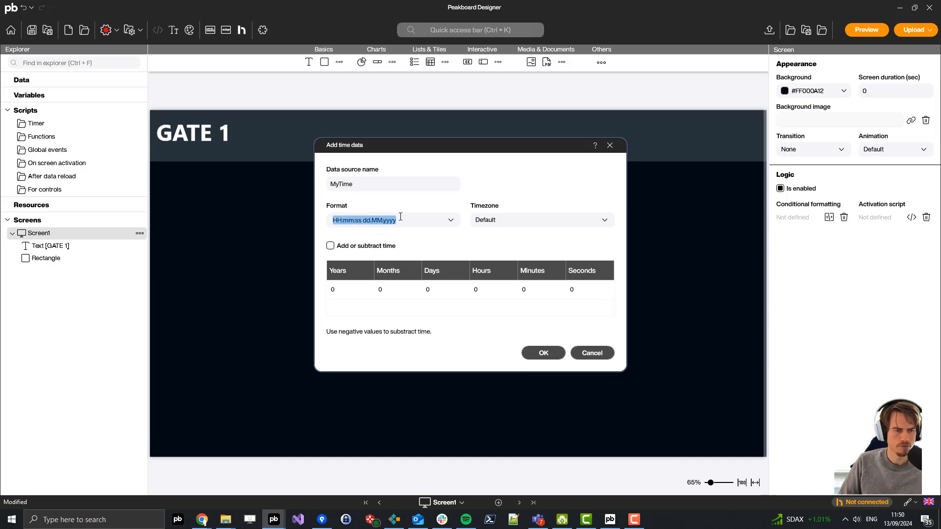
left_click(401, 216)
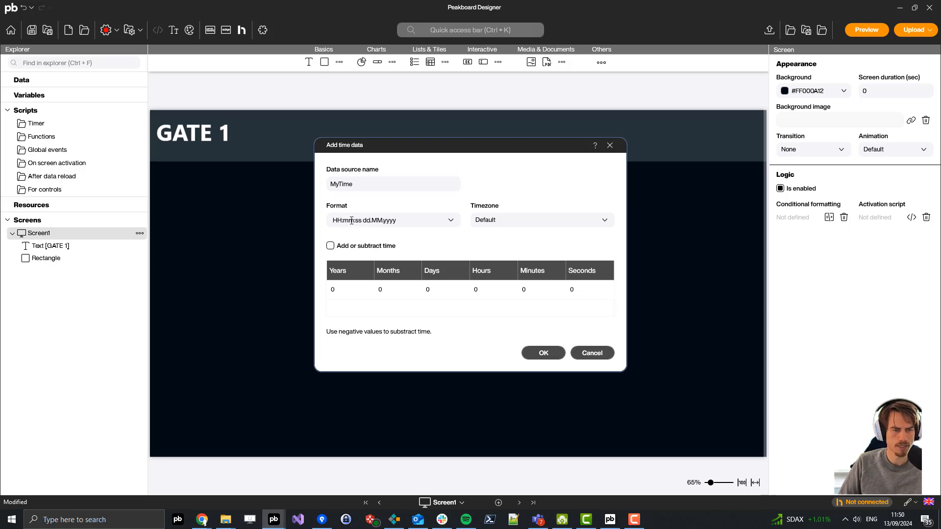
left_click(408, 220, "shift")
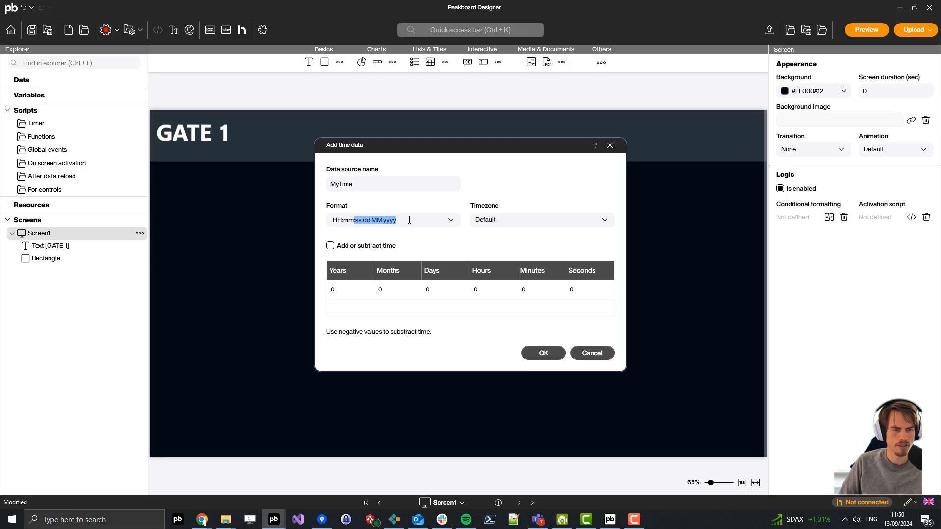
key("BackSpace")
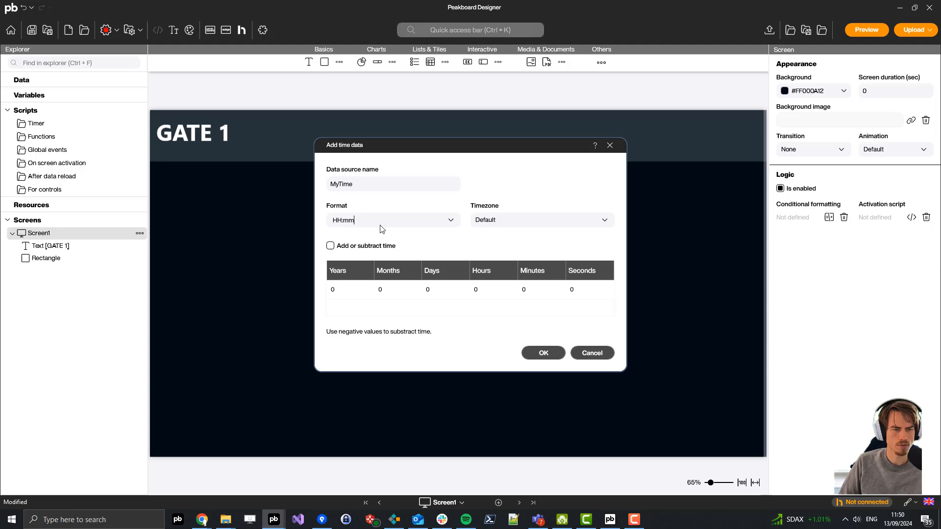
left_click(542, 353)
- Place the MyTime data source as a text at the header's far right, at left 1600, top 20, and right-align it
left_click_drag(36, 96, 682, 152)
scroll(677, 166, "down", 1)
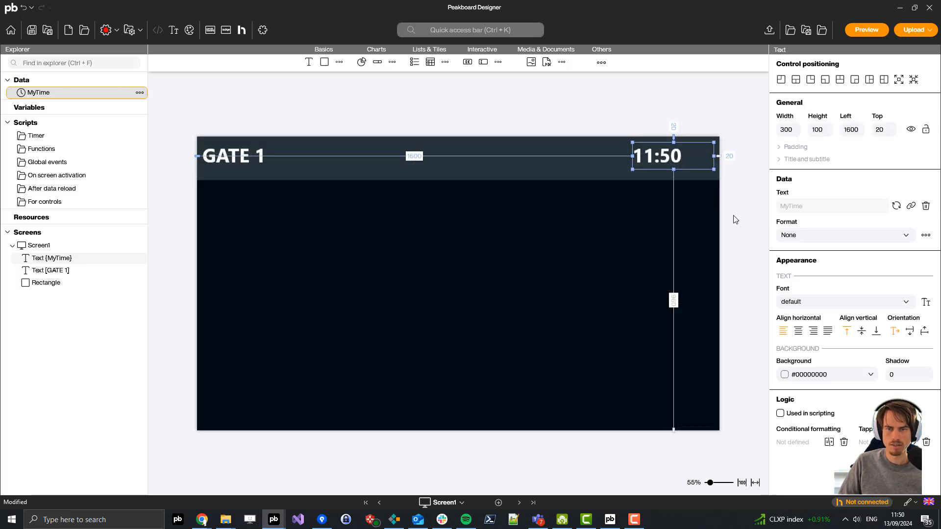
left_click(813, 332)
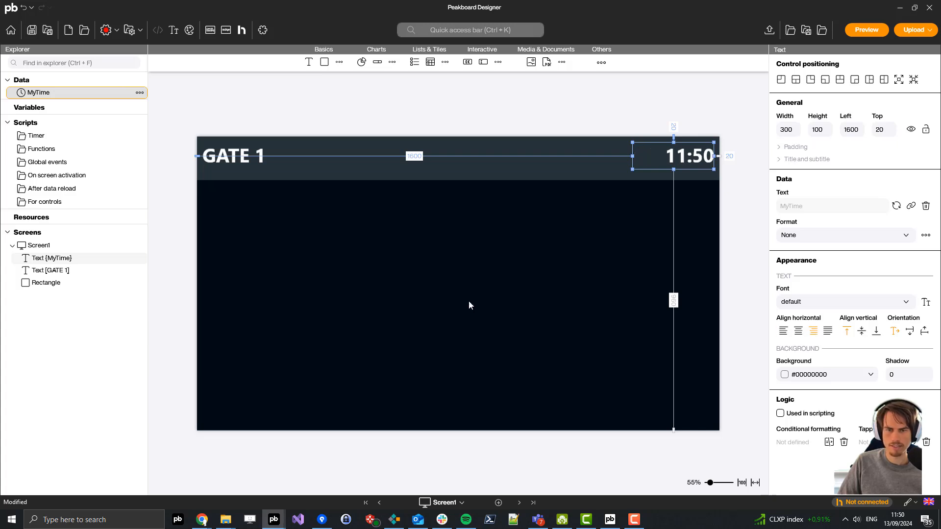
left_click(411, 292)
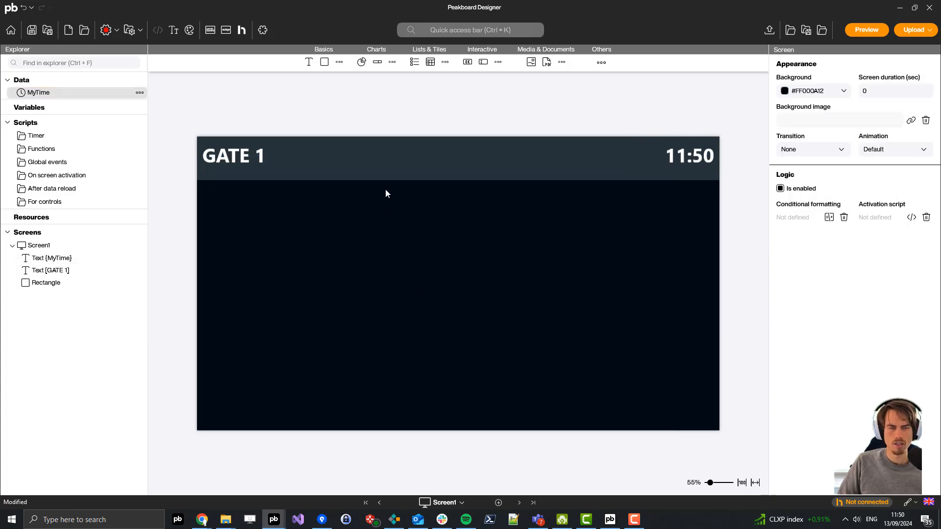
- Shrink the header rectangle to a height of 140
left_click(393, 174)
left_click(458, 183)
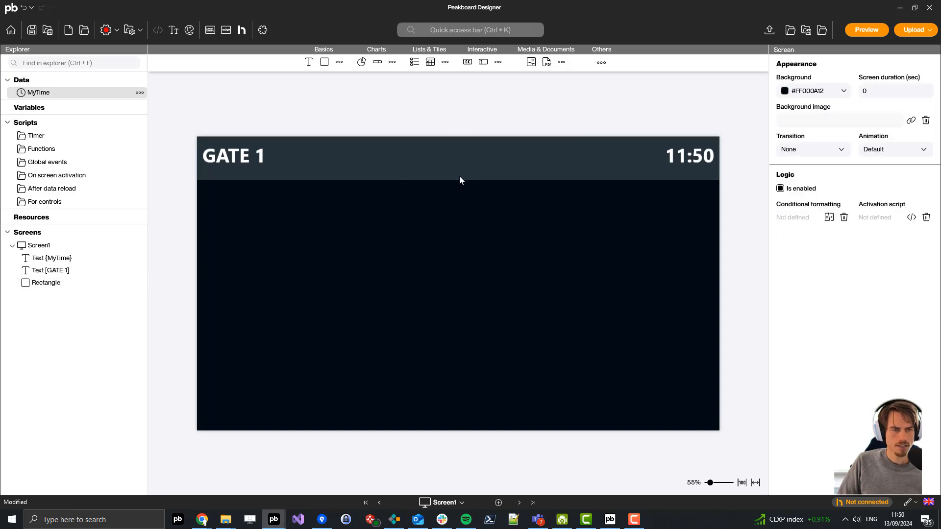
left_click(461, 175)
left_click_drag(459, 179, 461, 174)
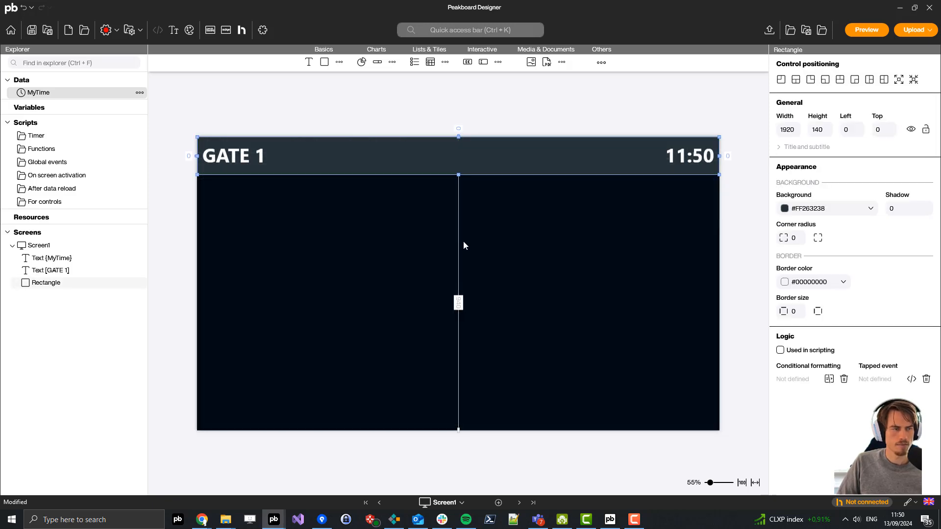
left_click(463, 240)
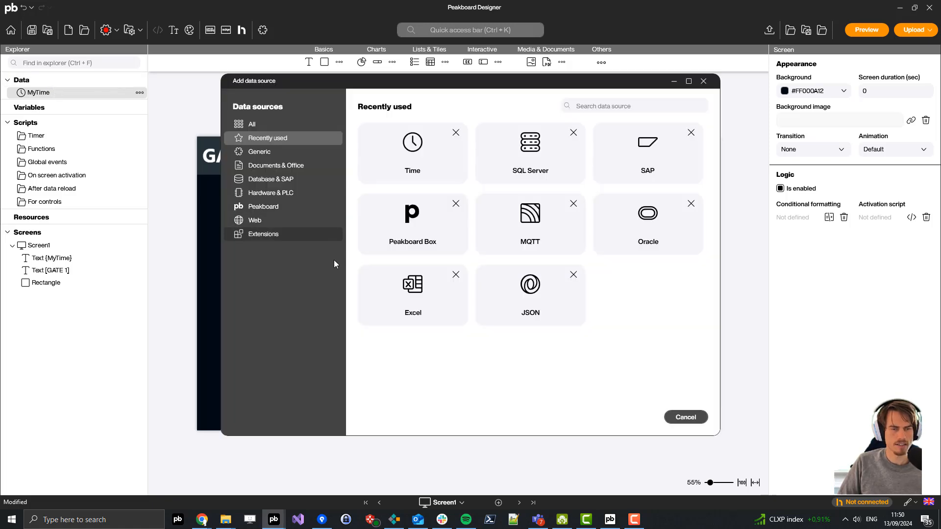
- Start a new SQL Server data source and name it LogisticsData
left_click(631, 105)
type("sq")
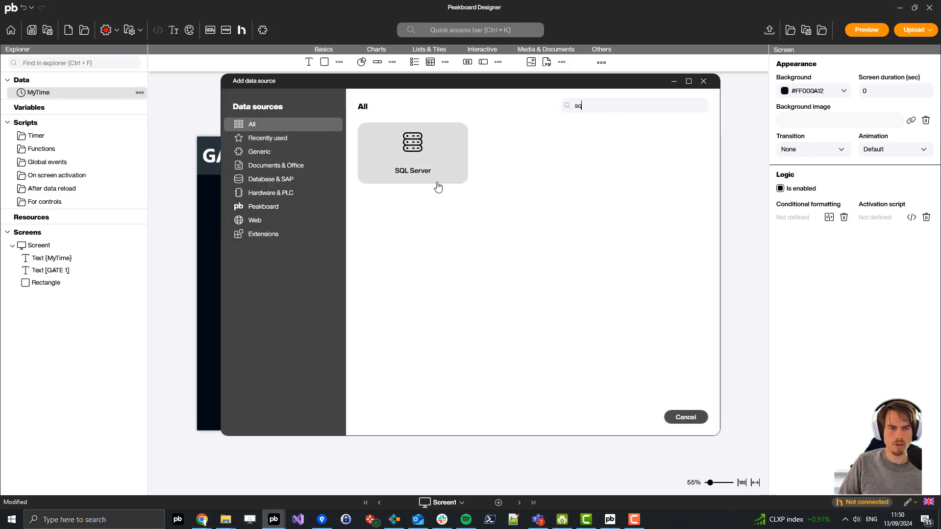
left_click(405, 173)
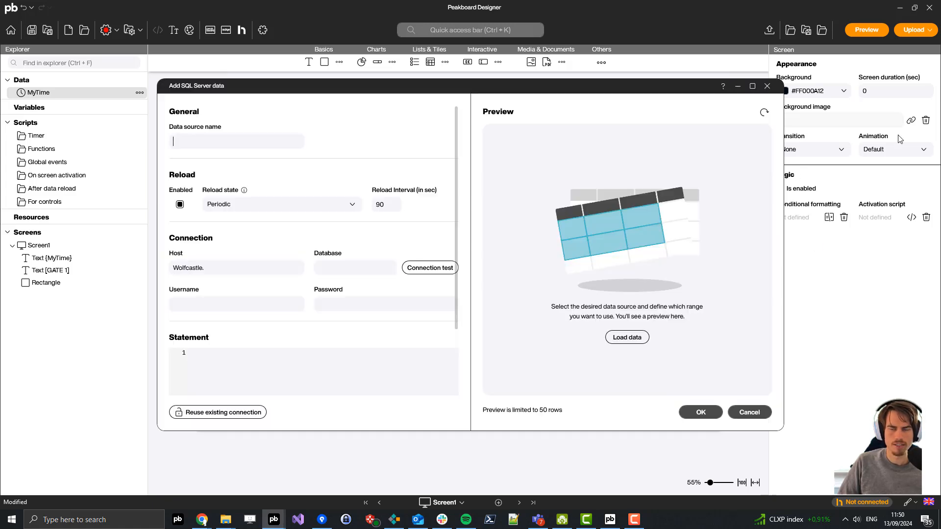
left_click(287, 140)
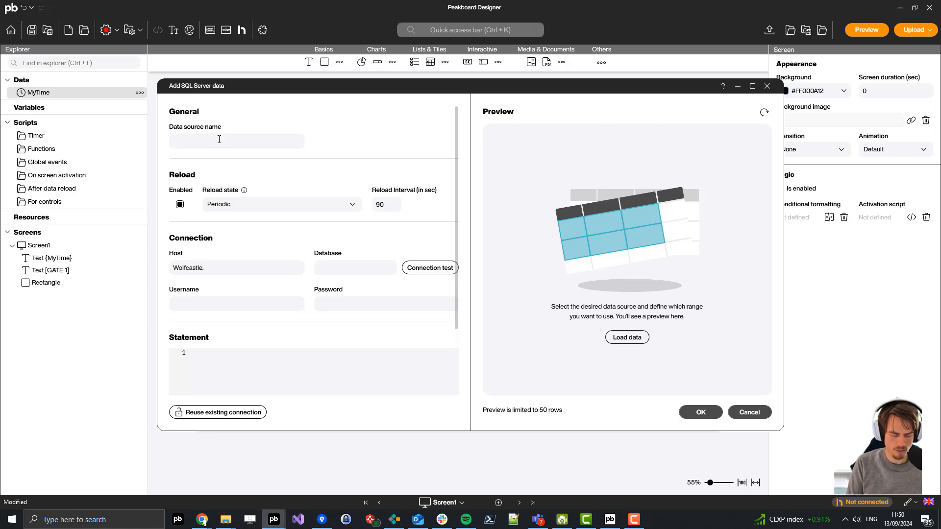
type("Logist")
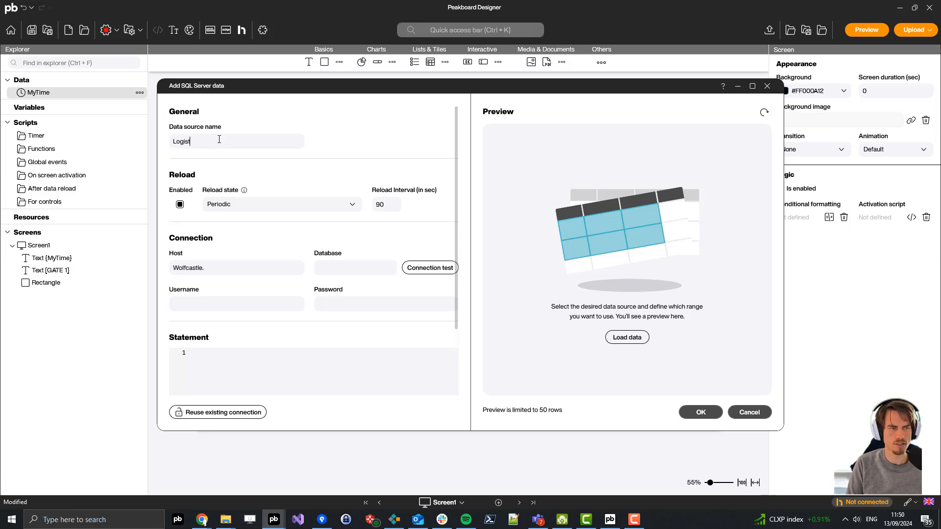
type("icsData")
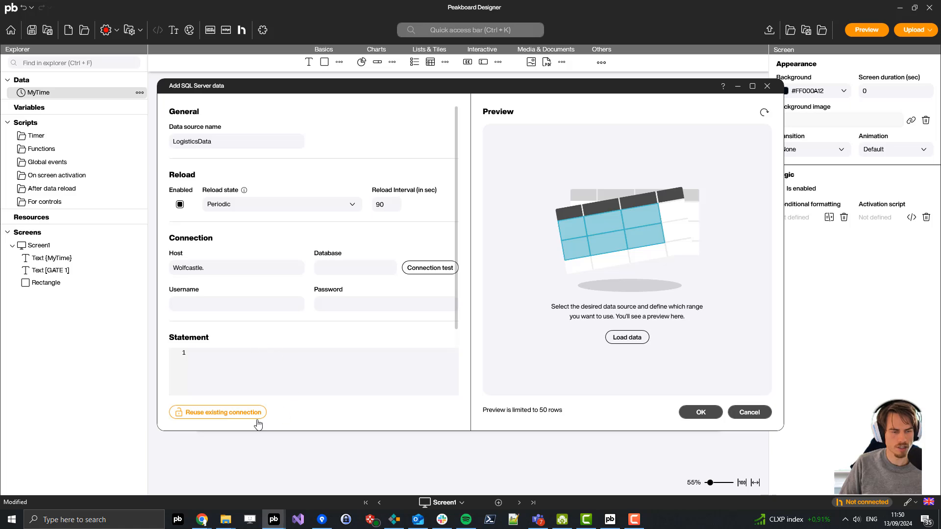
- Reuse the existing Templates connection for the LogisticsData source and test the connection
left_click(226, 413)
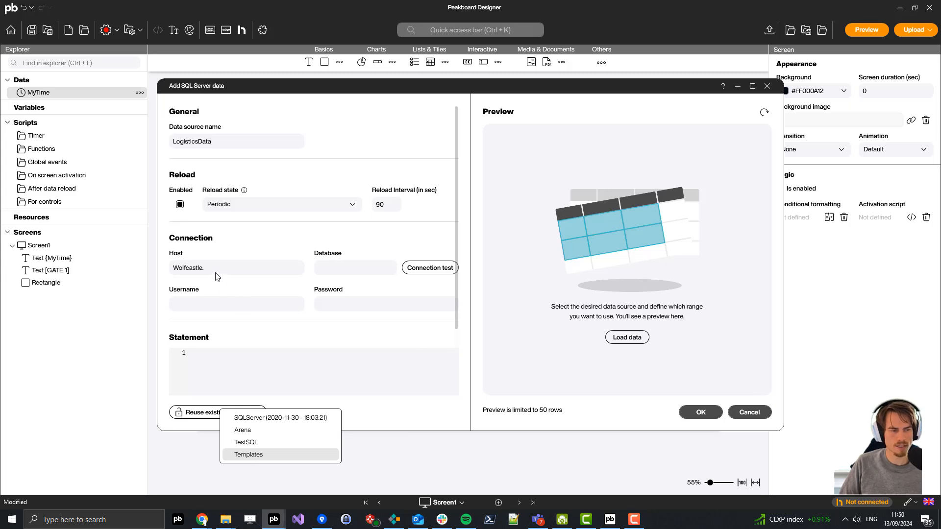
left_click_drag(224, 271, 279, 273)
left_click(376, 270)
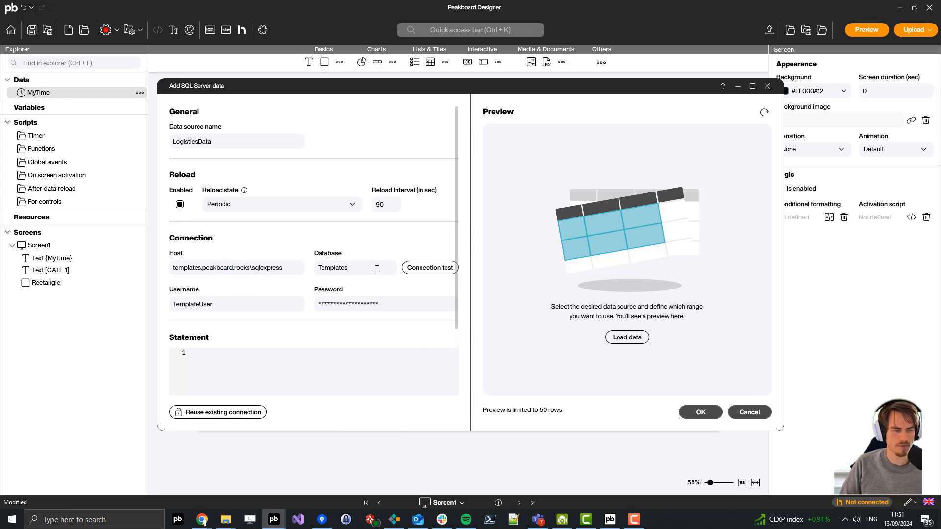
scroll(309, 353, "down", 4)
left_click(262, 281)
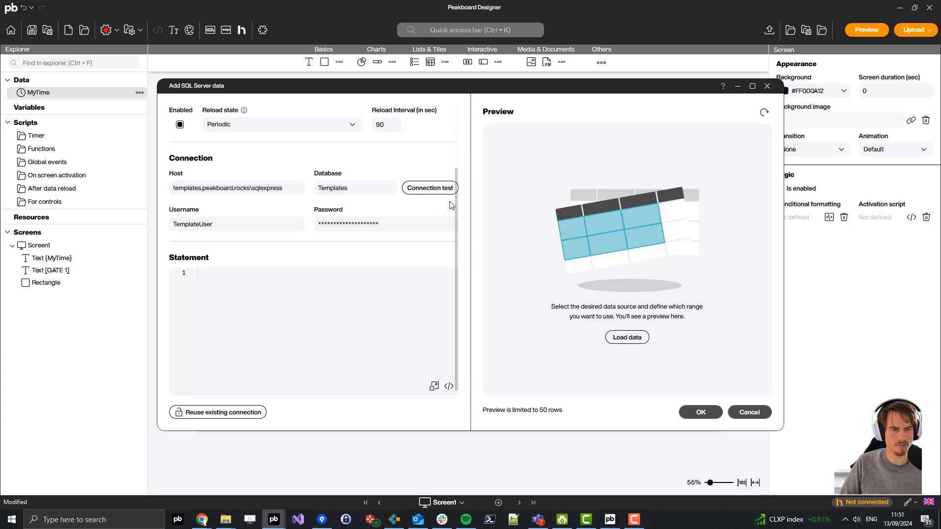
left_click(439, 191)
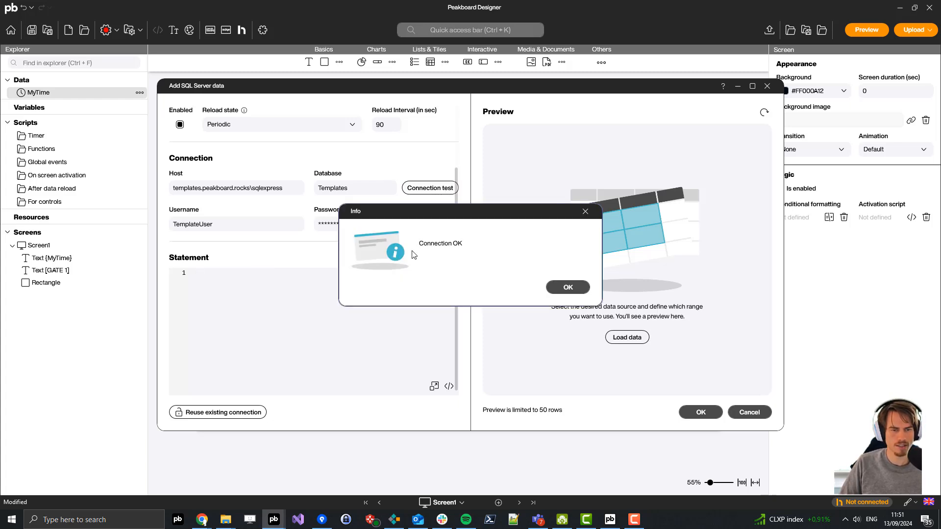
left_click(580, 288)
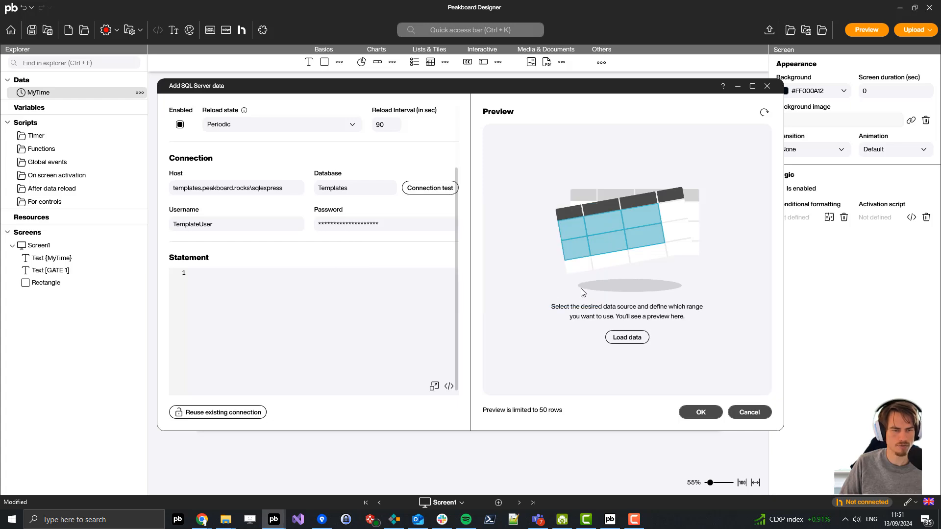
- Paste the SQL statement selecting the top 4 gate 1 Logistics rows joined with Customers and Carriers, ordered by departure time, and load the data preview
left_click(285, 311)
key("ctrl+v")
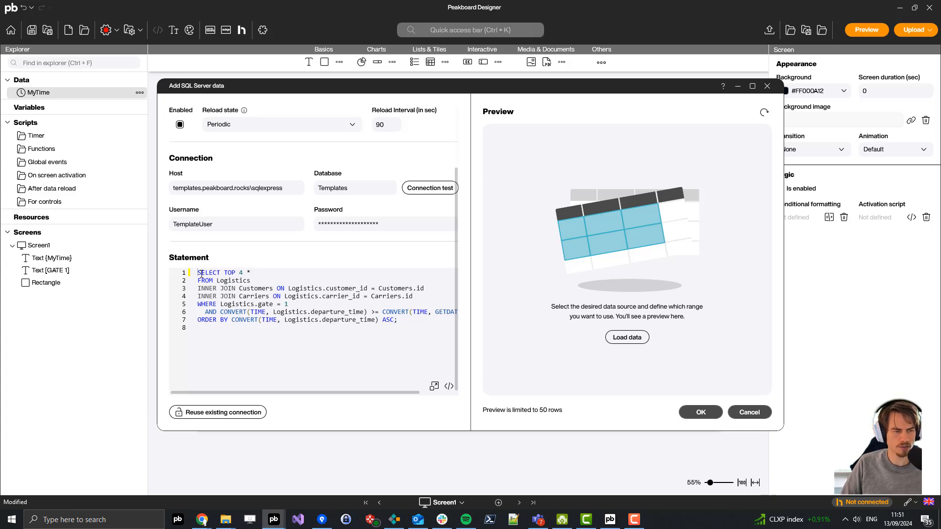
left_click_drag(203, 273, 256, 269)
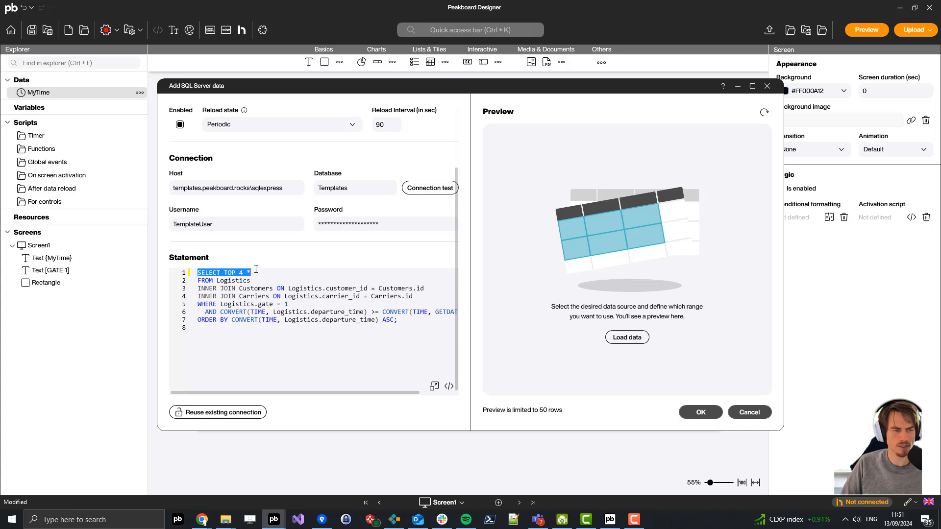
left_click(225, 280)
left_click_drag(221, 280, 278, 281)
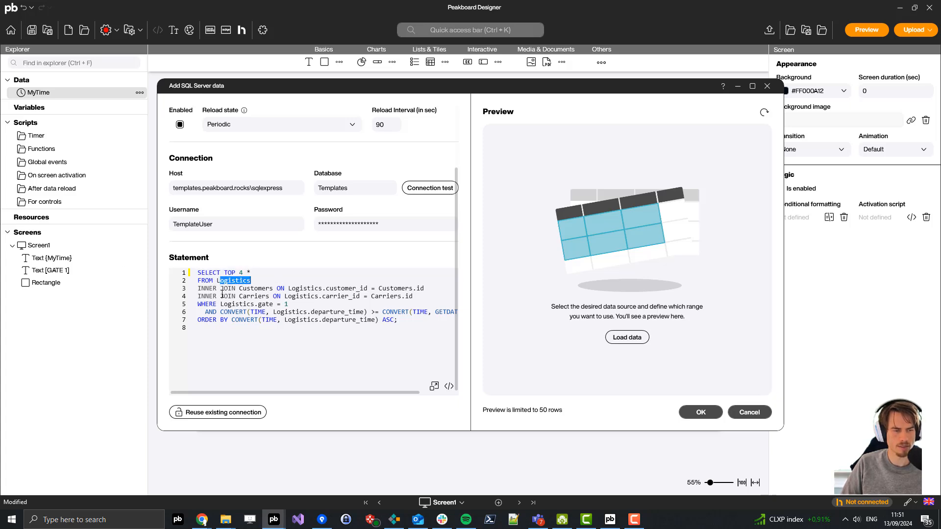
left_click(249, 288)
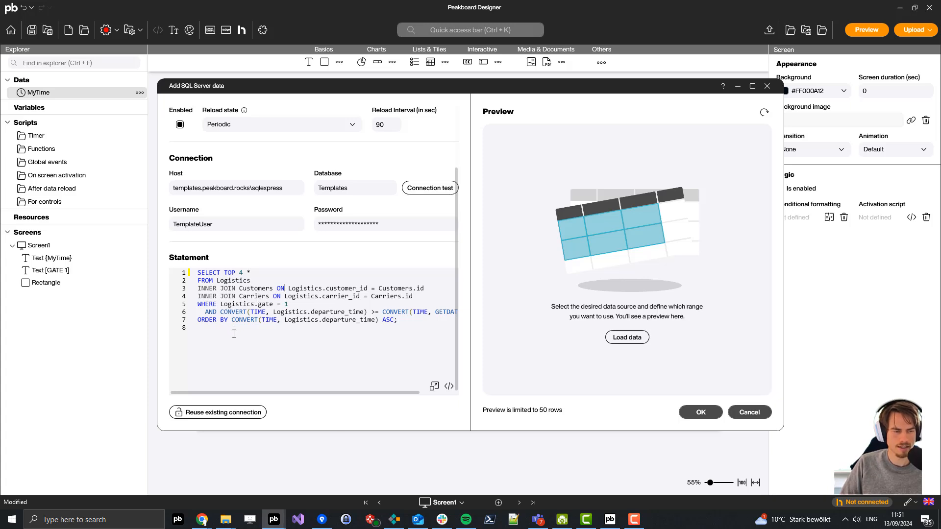
left_click(631, 340)
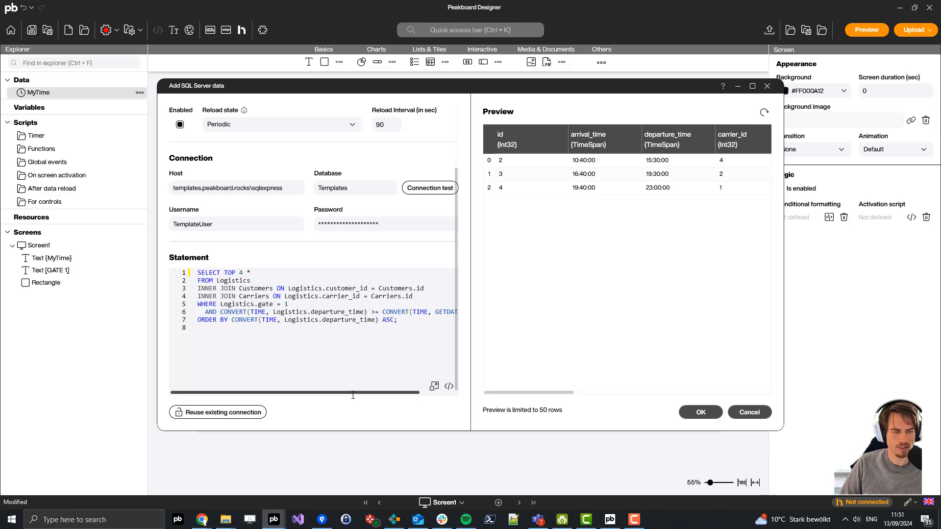
- Review the SQL statement's join, filter and sort lines and save the LogisticsData source
left_click_drag(354, 393, 324, 389)
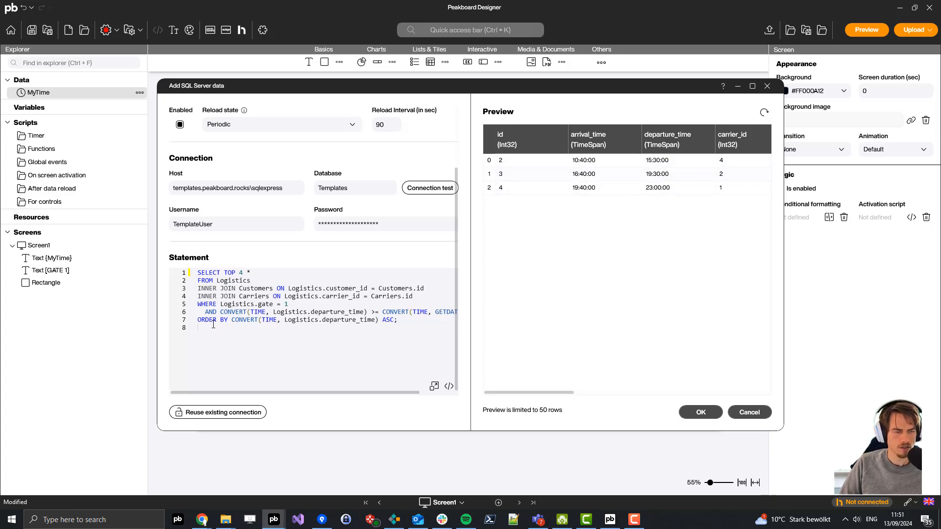
left_click_drag(278, 325, 287, 319)
left_click(332, 319)
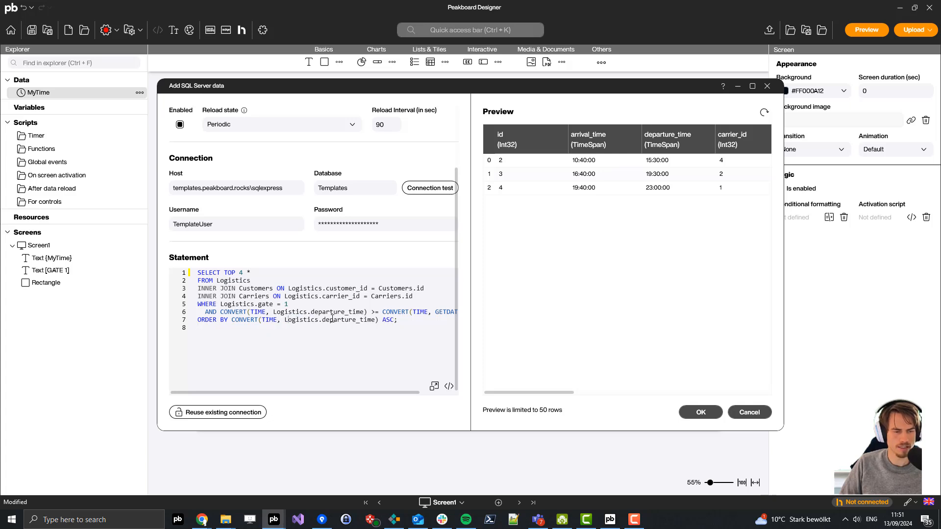
left_click_drag(375, 319, 323, 320)
left_click(383, 358)
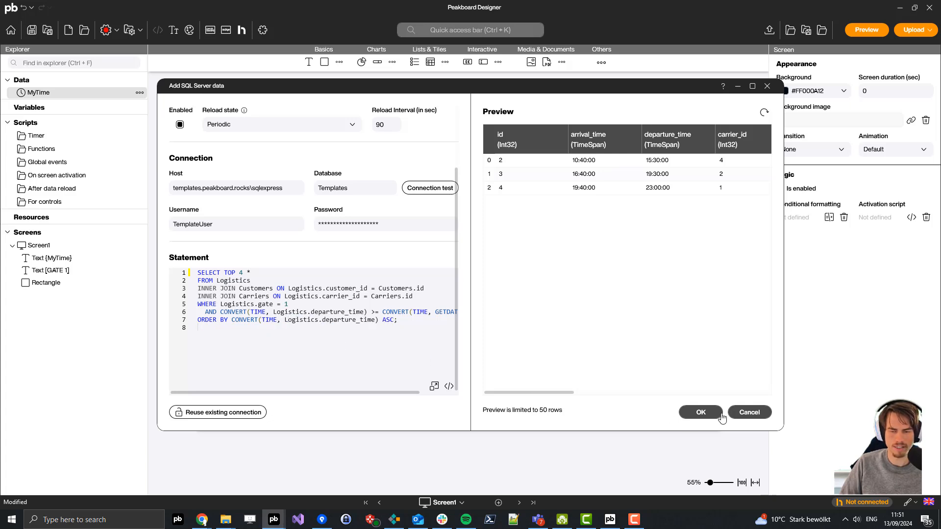
left_click(692, 408)
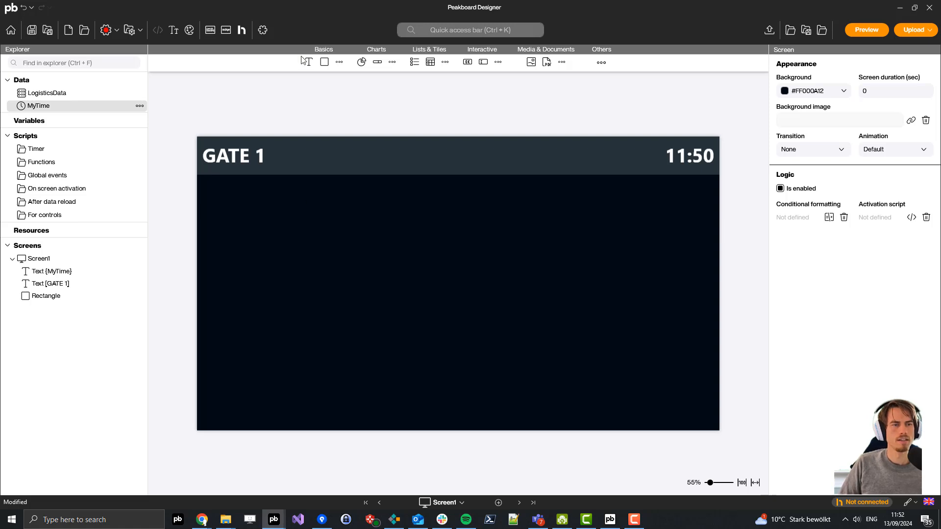
- Add a #FF263238 rectangle below the header, 980 wide and 420 high at left 20 and top 200, with corner radius 20
left_click_drag(324, 61, 467, 307)
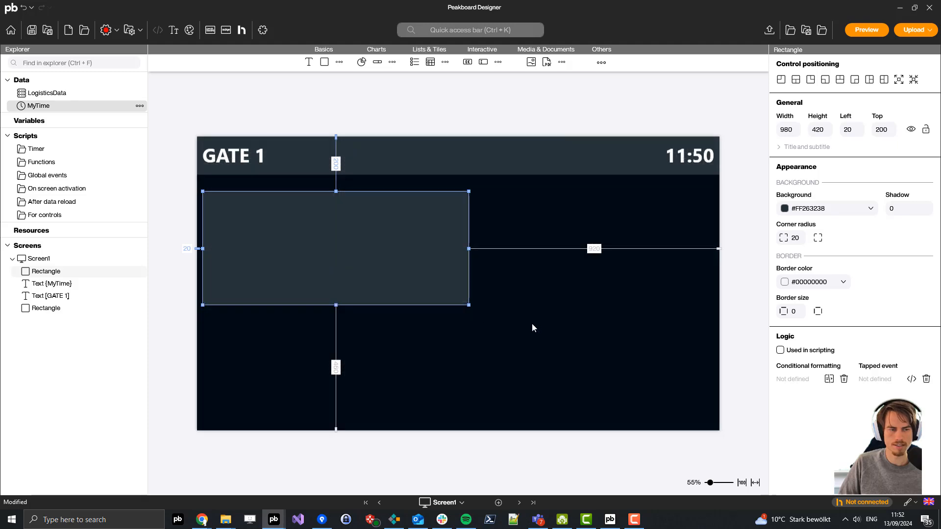
left_click(531, 323)
left_click(445, 278)
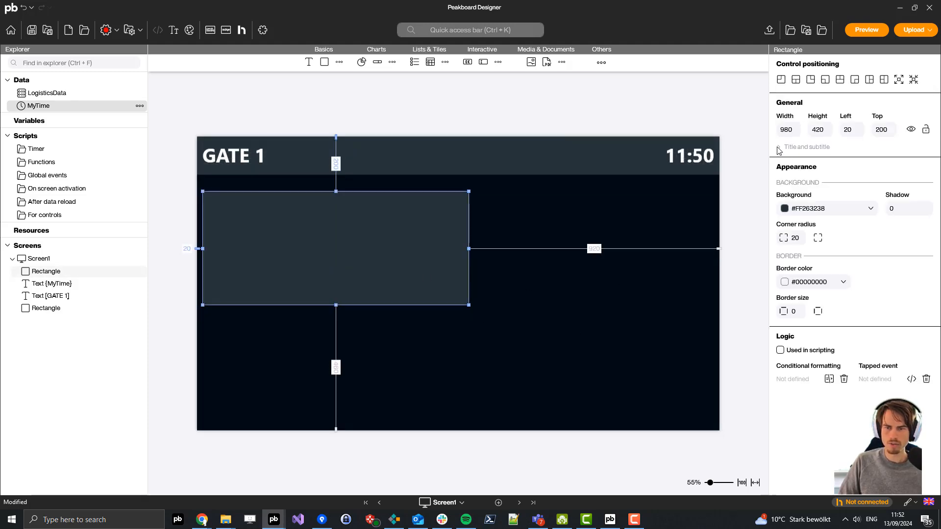
- Give the new rectangle below the header the title CARRIER
left_click(779, 148)
left_click(811, 177)
type("CAR")
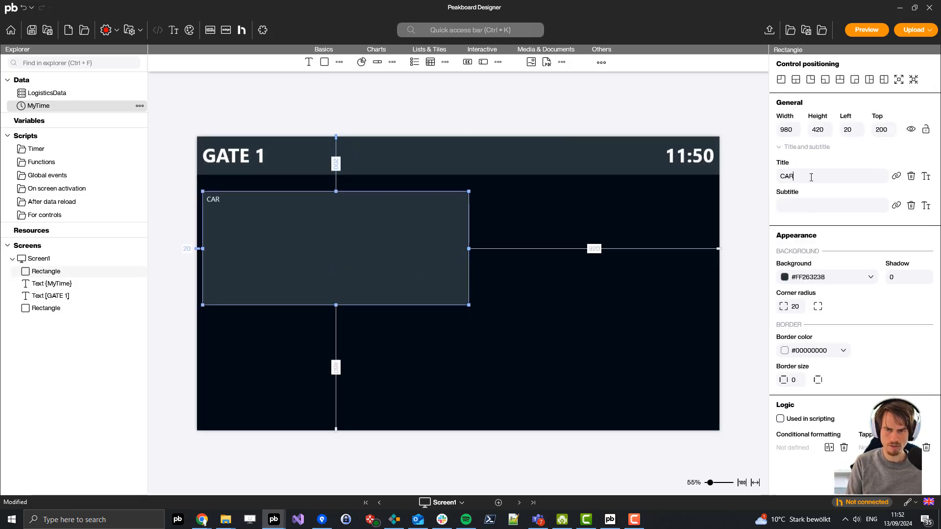
type("RIER")
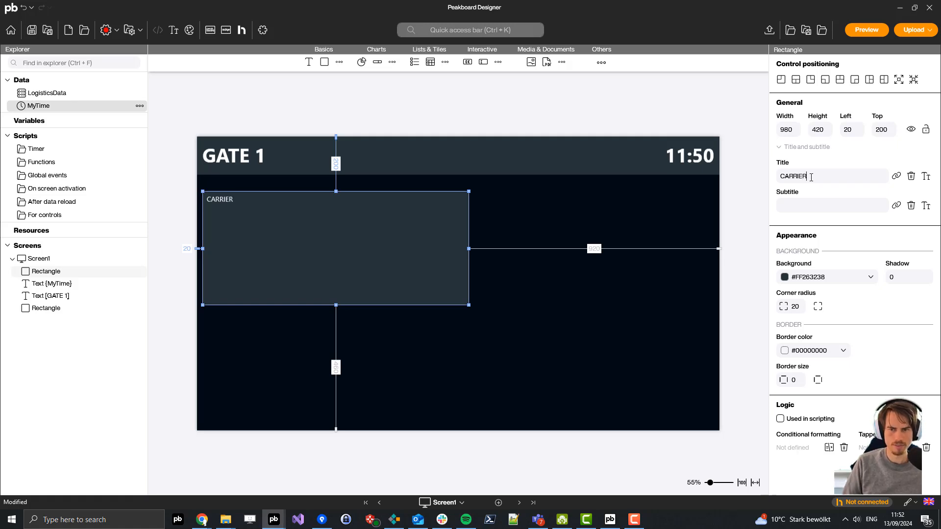
left_click(658, 293)
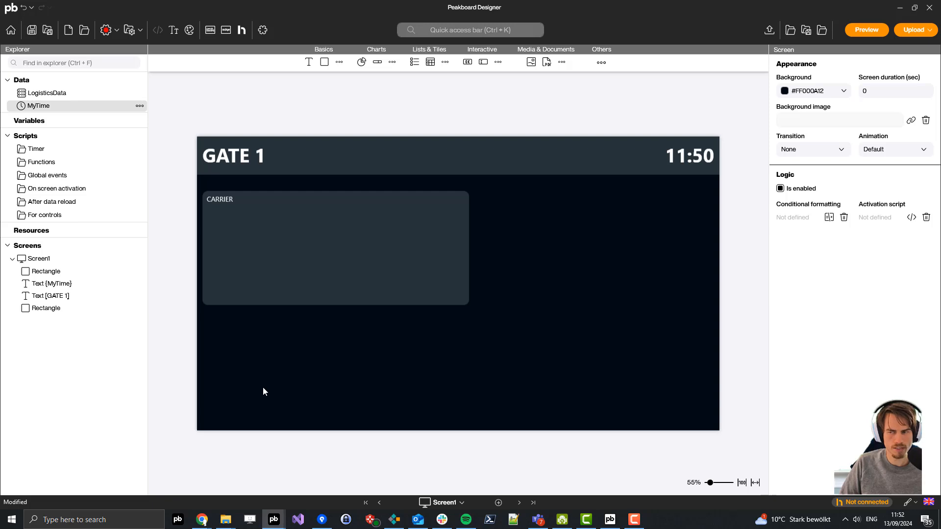
- Import dhl.png, schenker.png and ups.png from the 11SQLServerLogistic folder as resources, keeping the suggested names
mouse_move(226, 523)
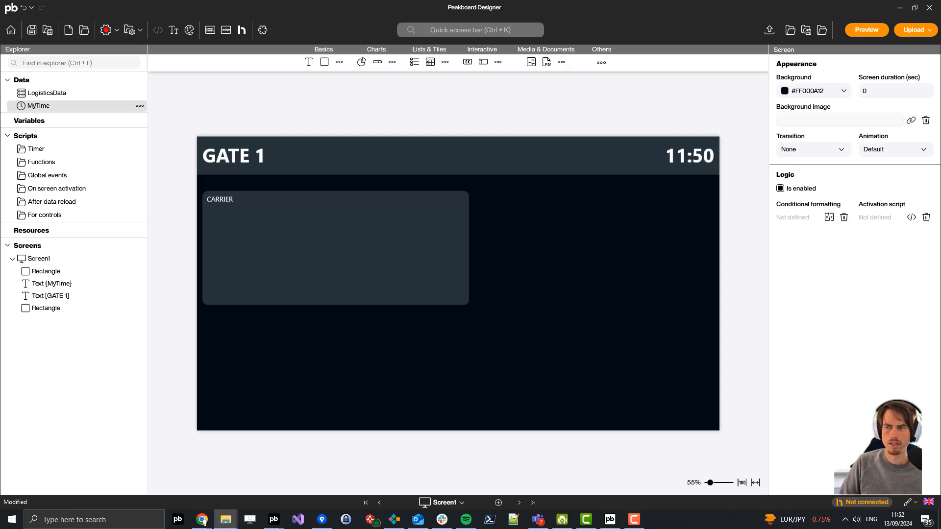
left_click(226, 519)
left_click(546, 205)
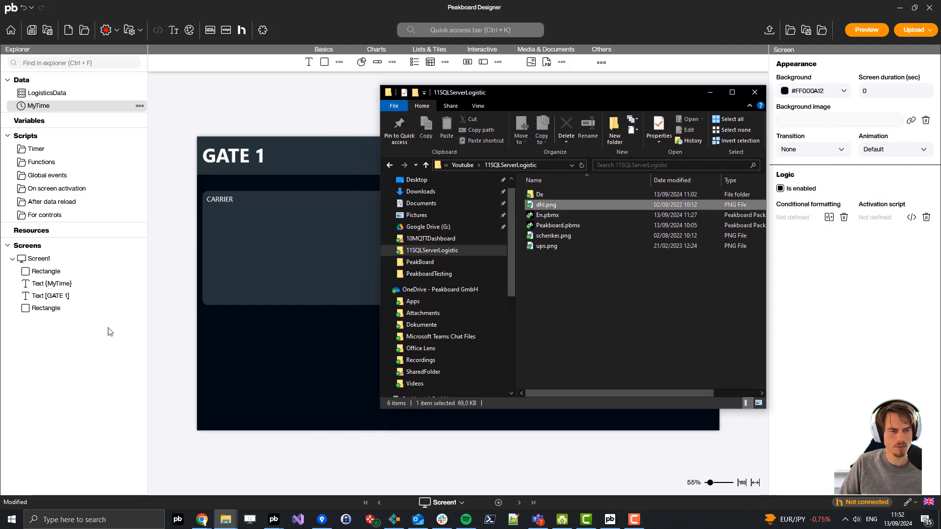
left_click_drag(108, 327, 86, 330)
left_click_drag(541, 238, 395, 299)
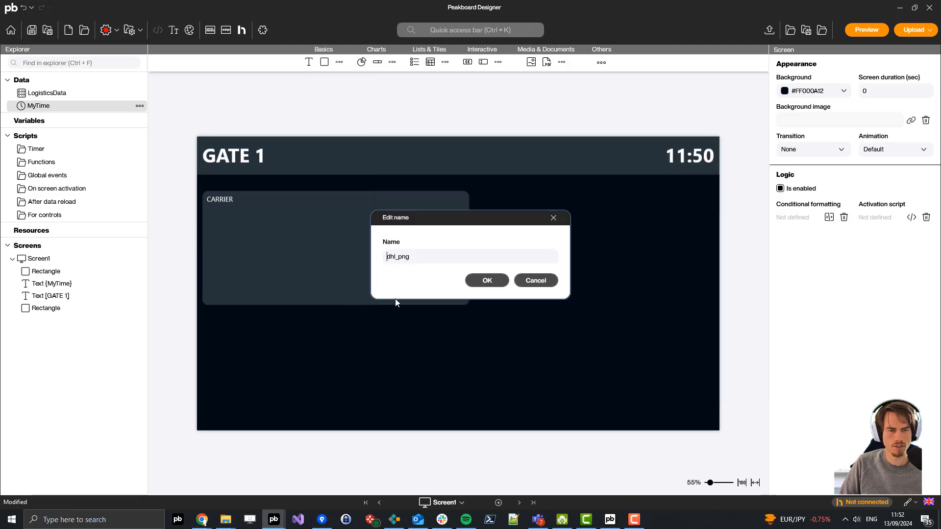
left_click(486, 277)
left_click_drag(562, 236, 99, 374)
left_click(484, 279)
left_click_drag(557, 246, 111, 385)
left_click(485, 277)
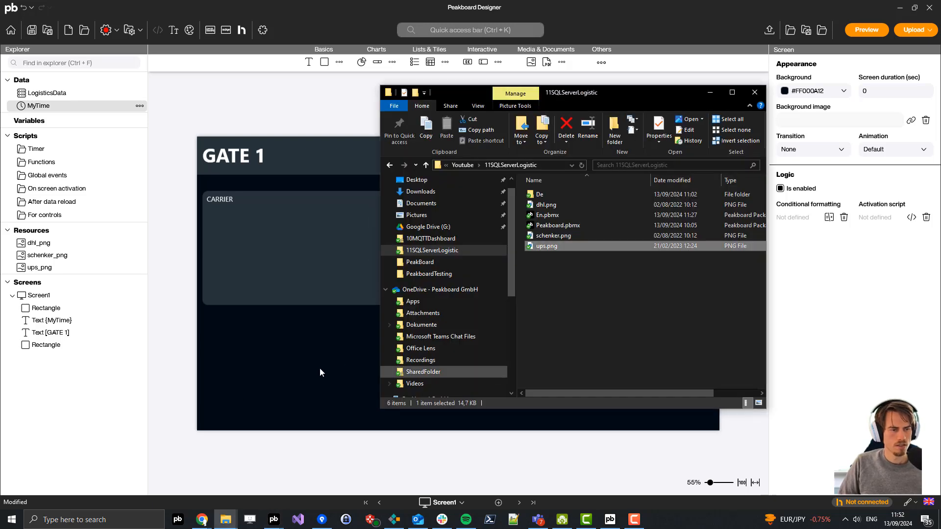
left_click(318, 369)
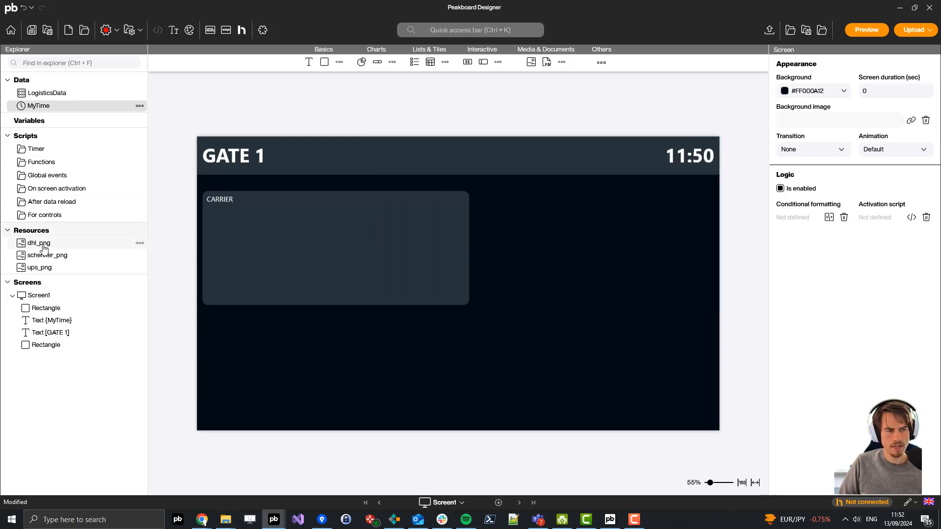
- Place the dhl_png image on the screen and enlarge it inside the CARRIER rectangle
left_click_drag(37, 242, 234, 347)
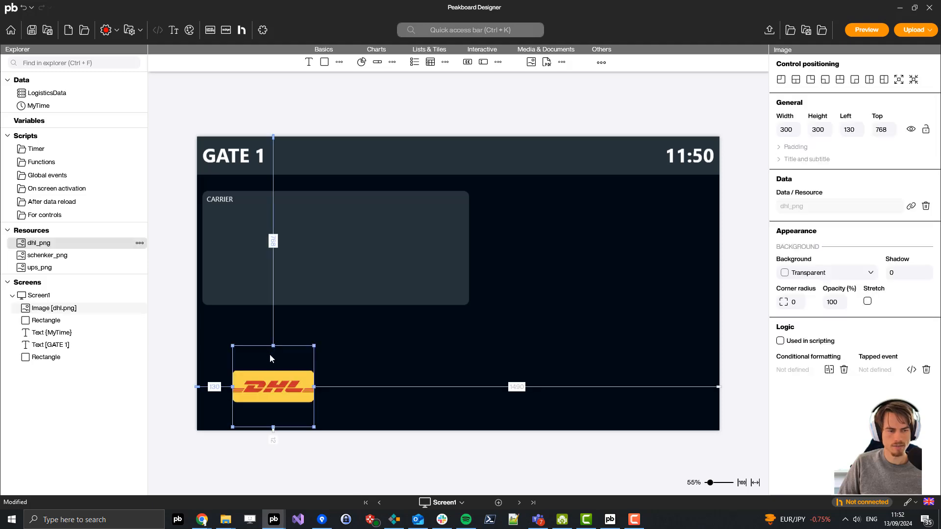
left_click_drag(270, 381, 466, 258)
left_click(380, 328)
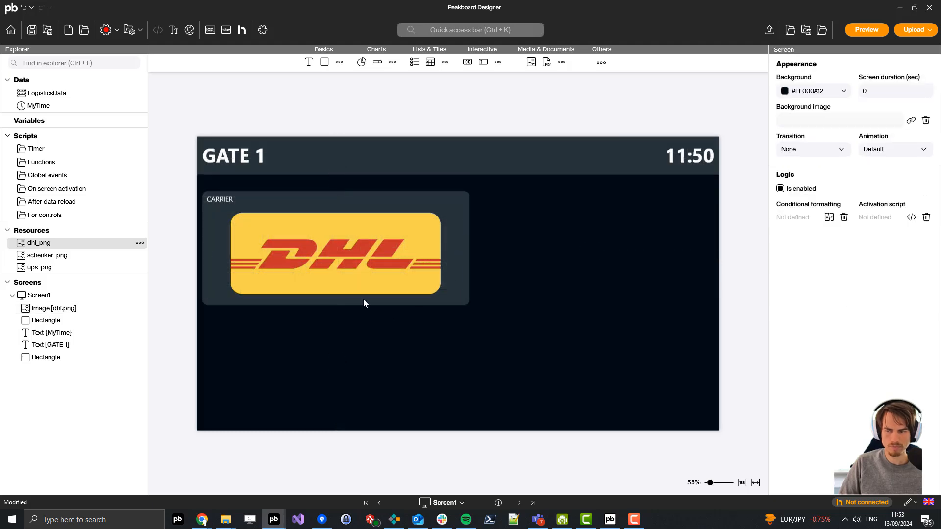
- Extend the CARRIER rectangle slightly downward and enlarge the DHL image to 940 by 360 at left 40 and top 280
left_click(350, 303)
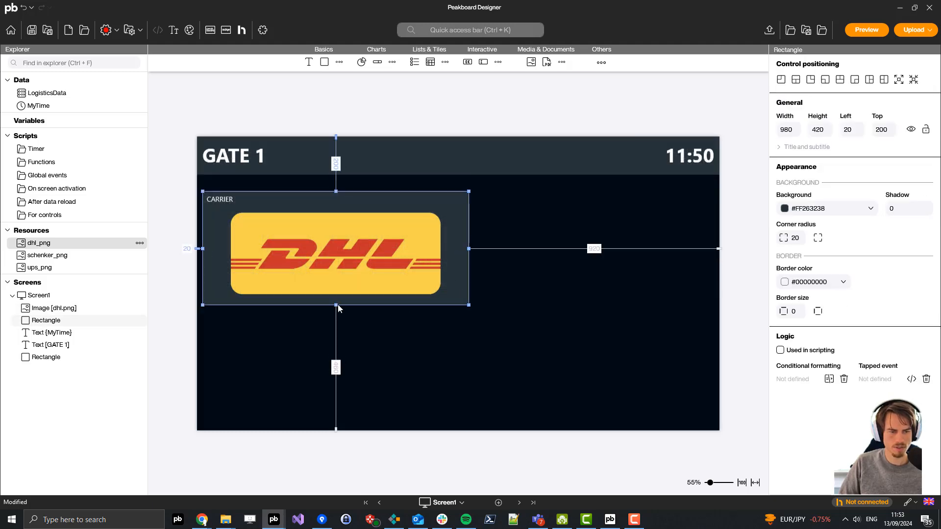
left_click_drag(337, 305, 335, 311)
left_click(339, 263)
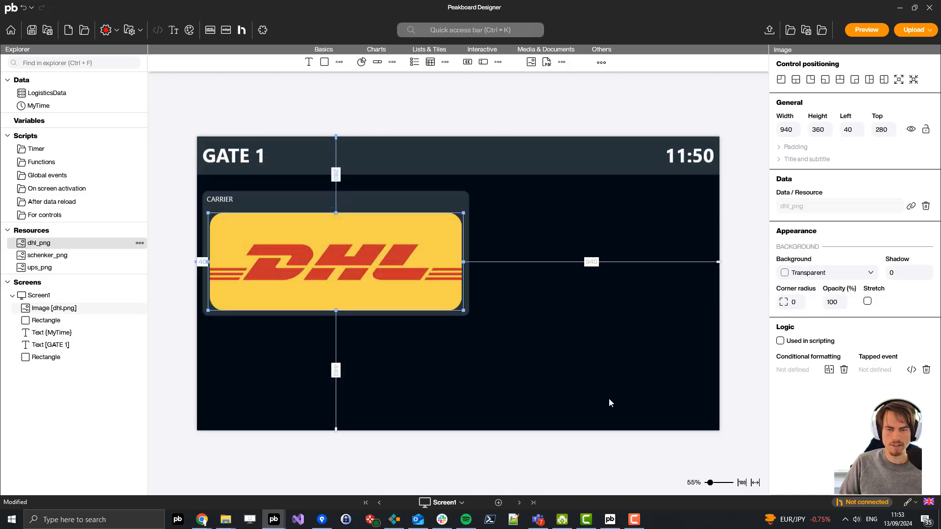
- Add a first conditional formatting rule to the DHL image and bind its condition to LogisticsData column name1, row 0
left_click(829, 370)
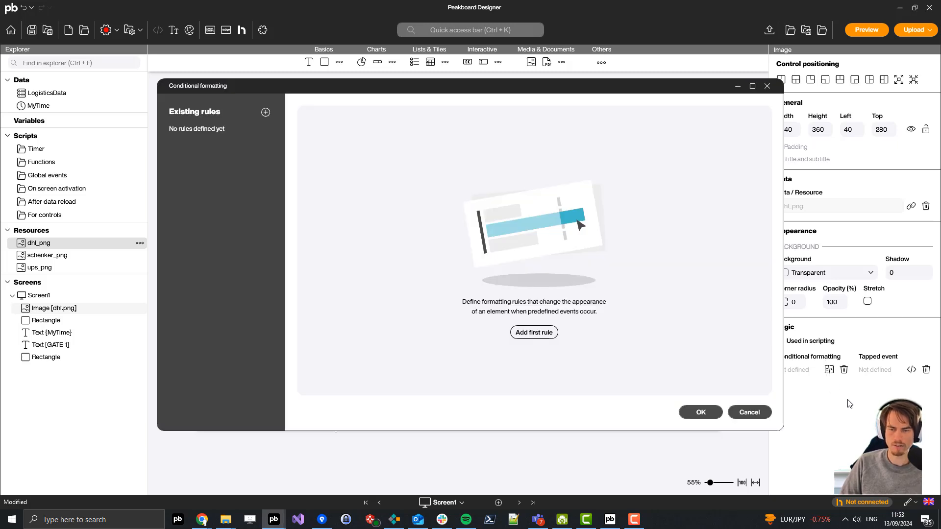
left_click(540, 335)
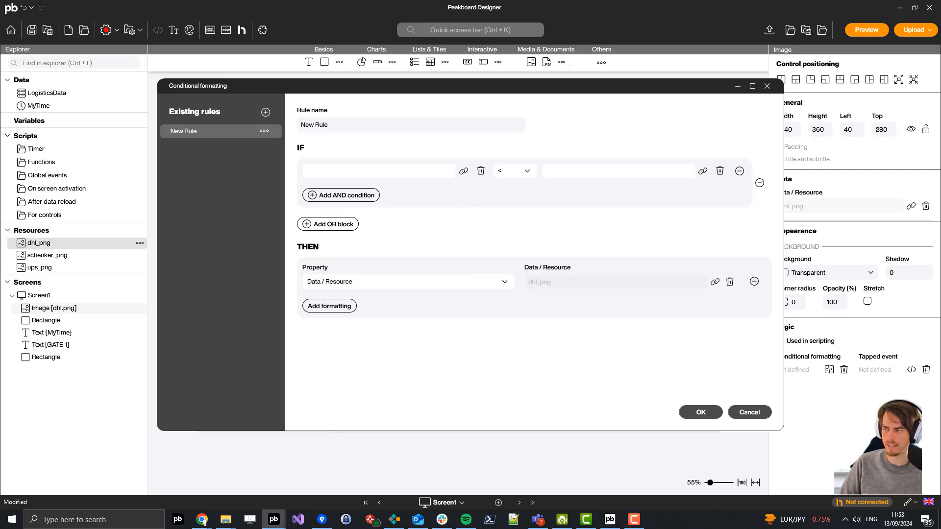
left_click(463, 171)
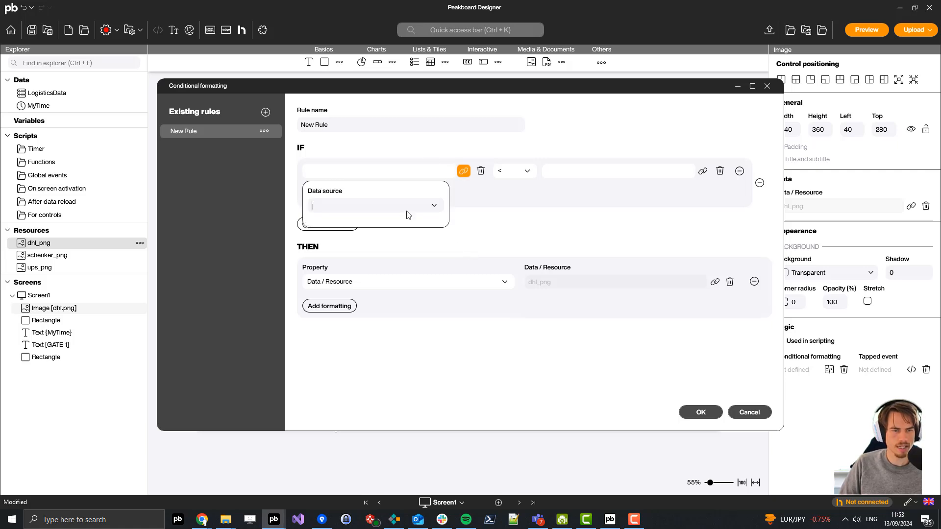
left_click(407, 211)
left_click(342, 227)
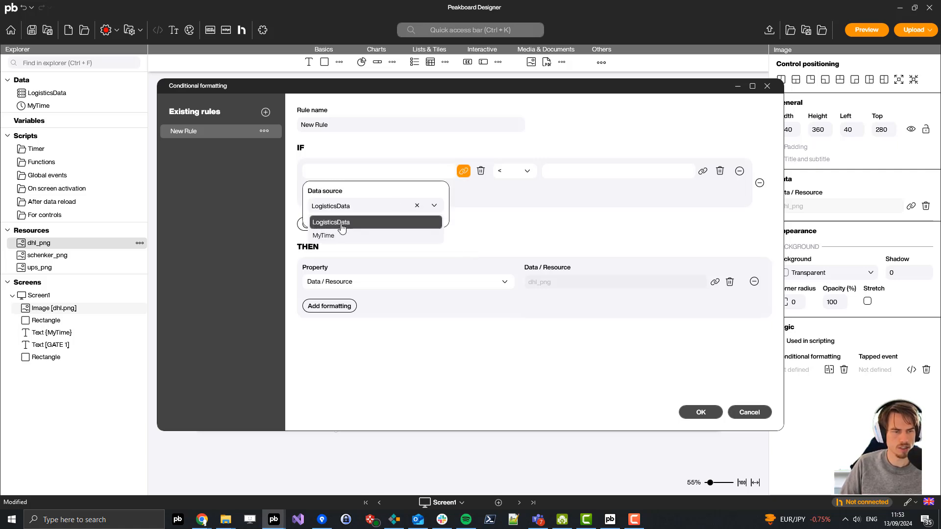
left_click(342, 242)
scroll(350, 314, "down", 3)
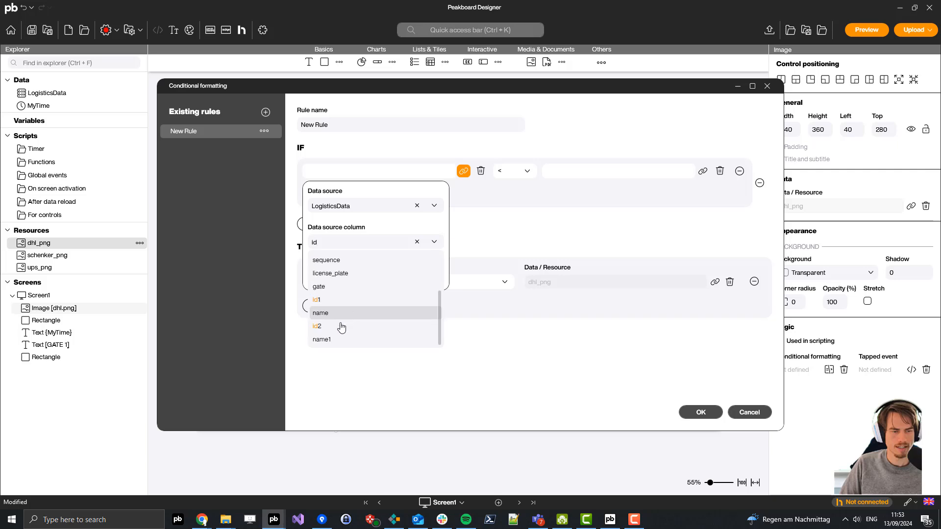
left_click(331, 346)
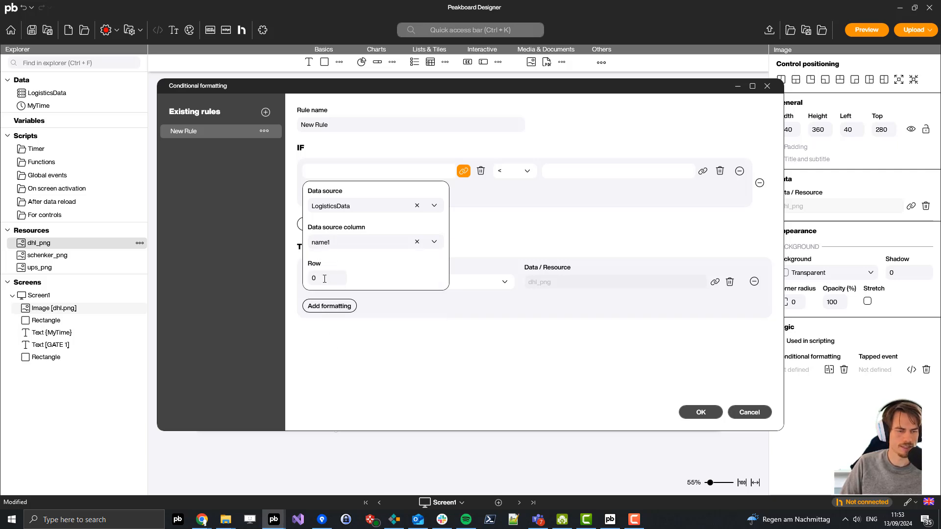
left_click(324, 243)
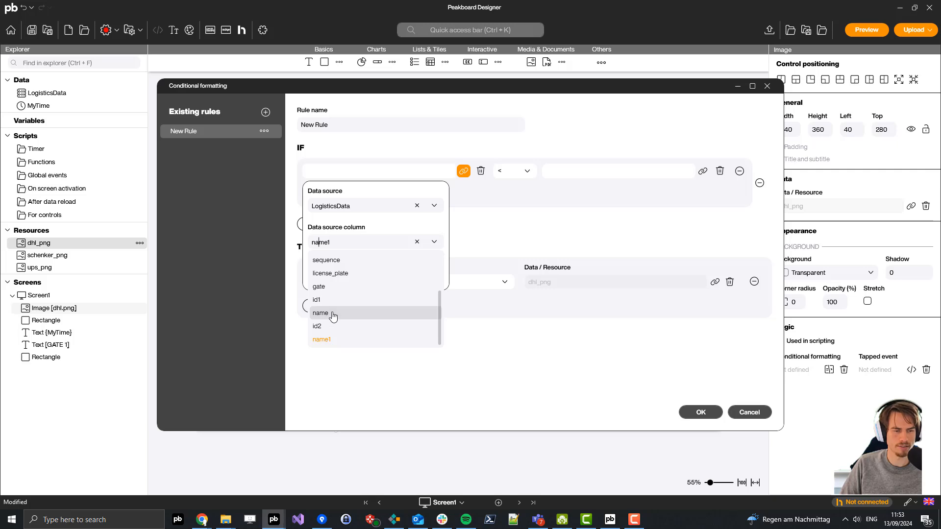
left_click(350, 222)
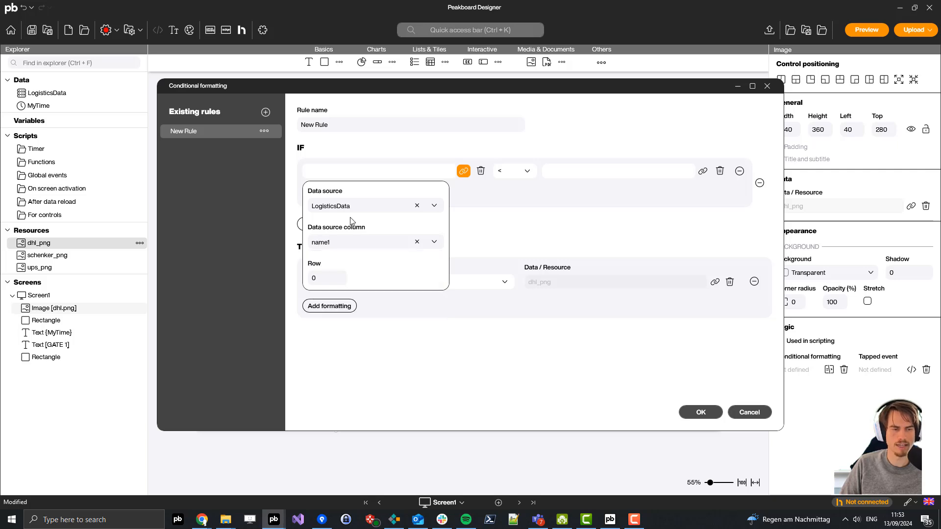
left_click(514, 229)
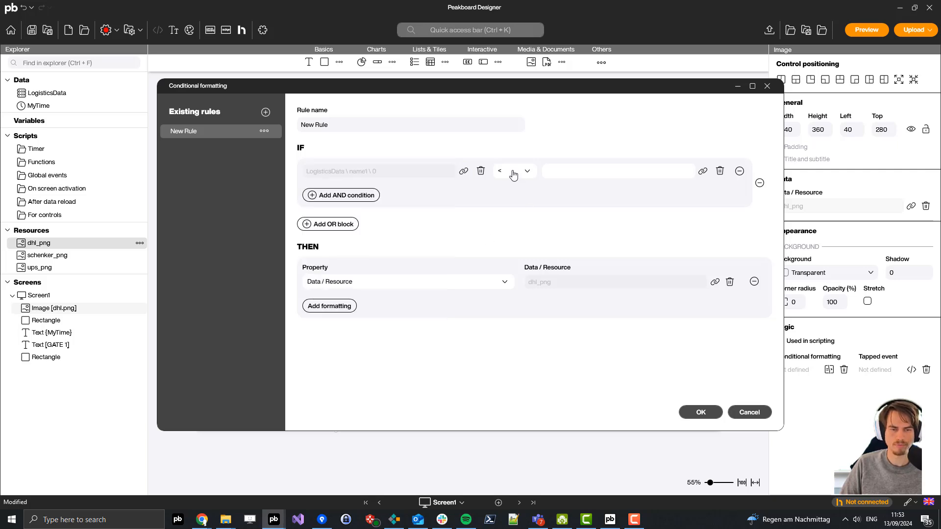
- Make the rule check for equality (==) with DB Schenker and set its resulting Data / Resource to schenker_png
left_click(512, 172)
left_click(512, 219)
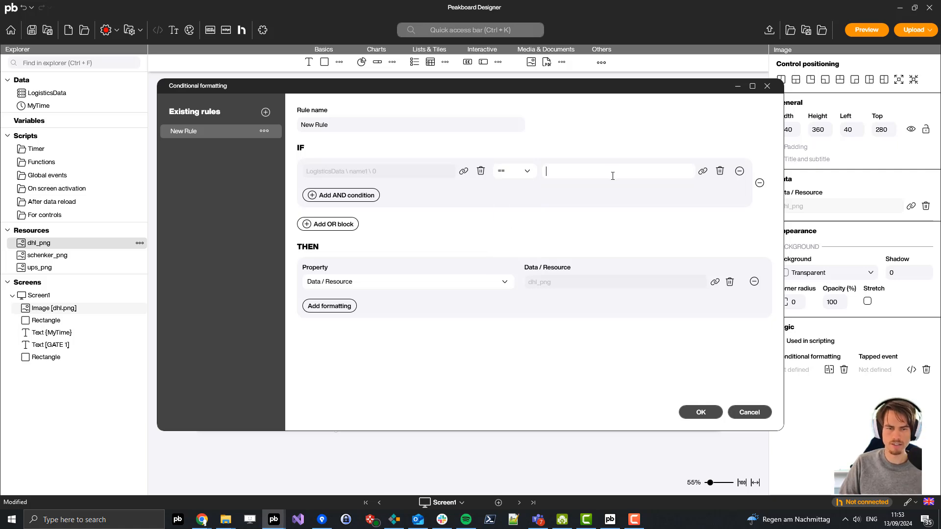
type("DB Schenker")
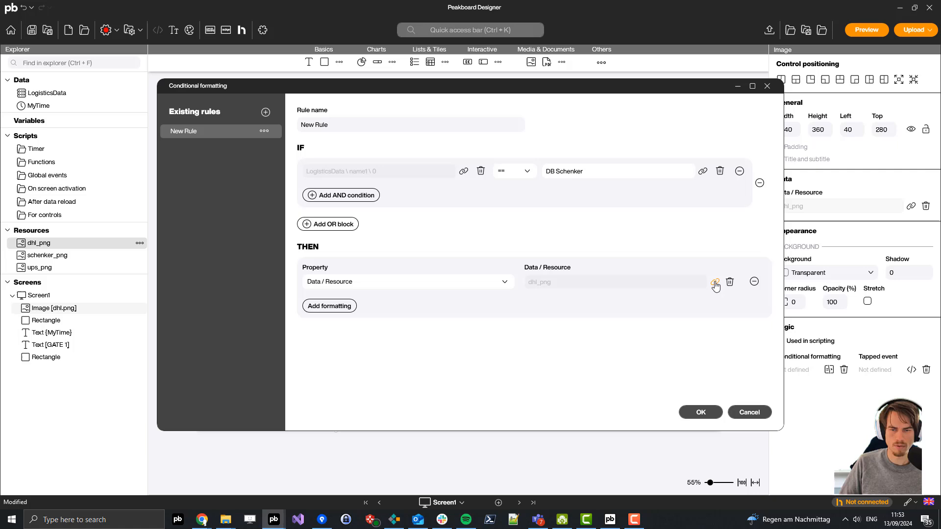
left_click(715, 282)
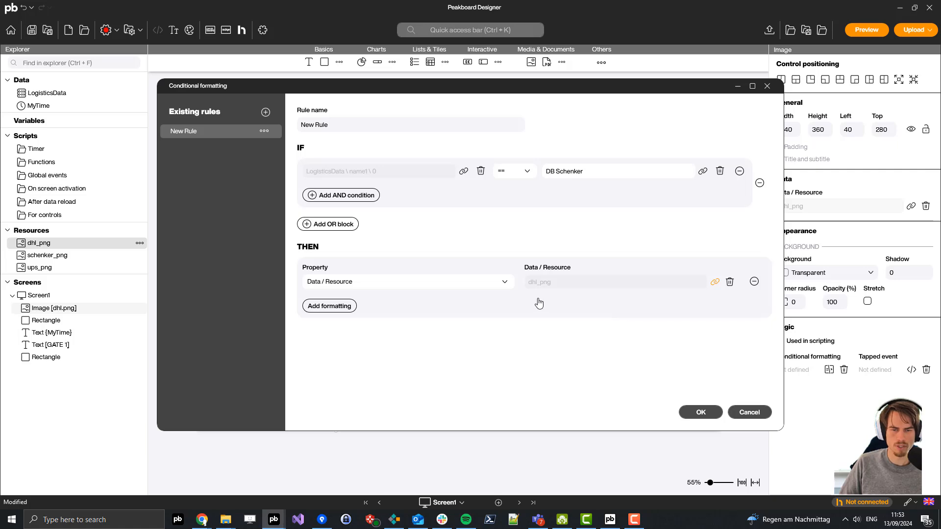
double_click(367, 180)
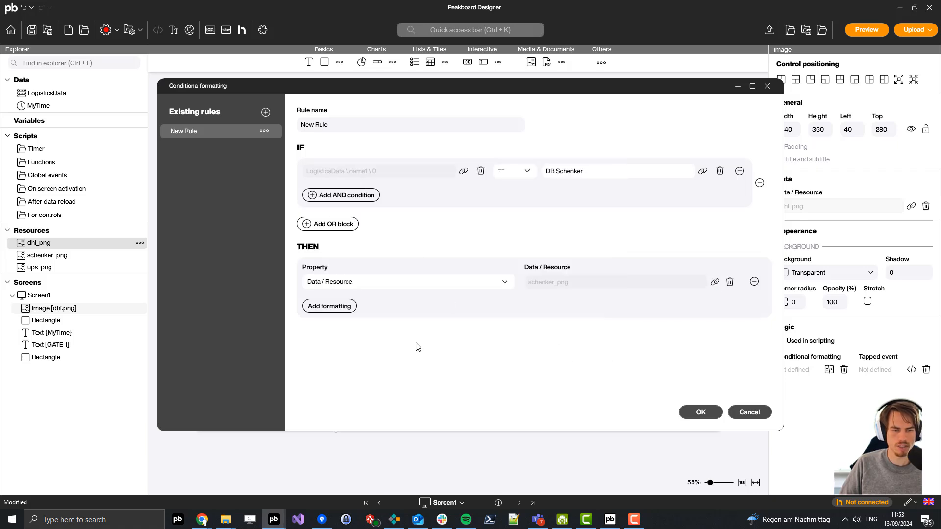
- Duplicate the DB Schenker formatting rule twice and open the second rule
left_click(264, 131)
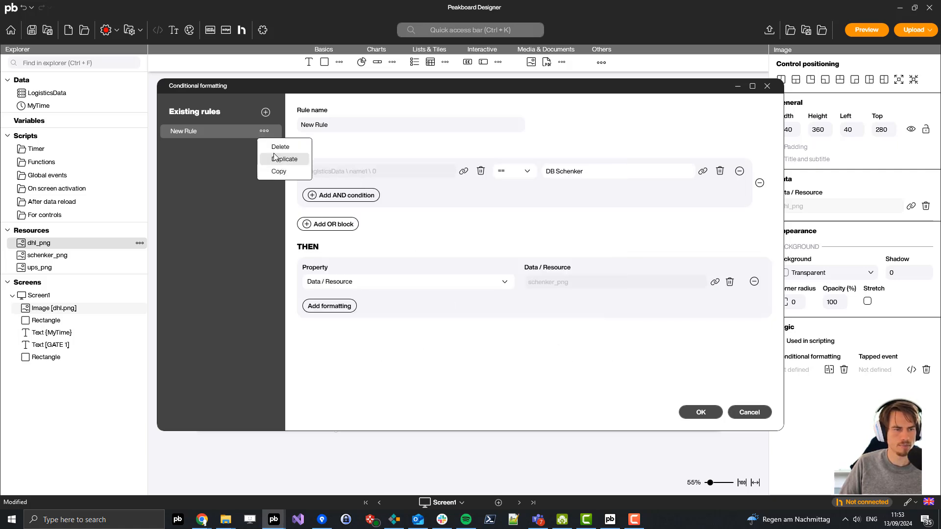
left_click(275, 157)
left_click(265, 144)
left_click(282, 172)
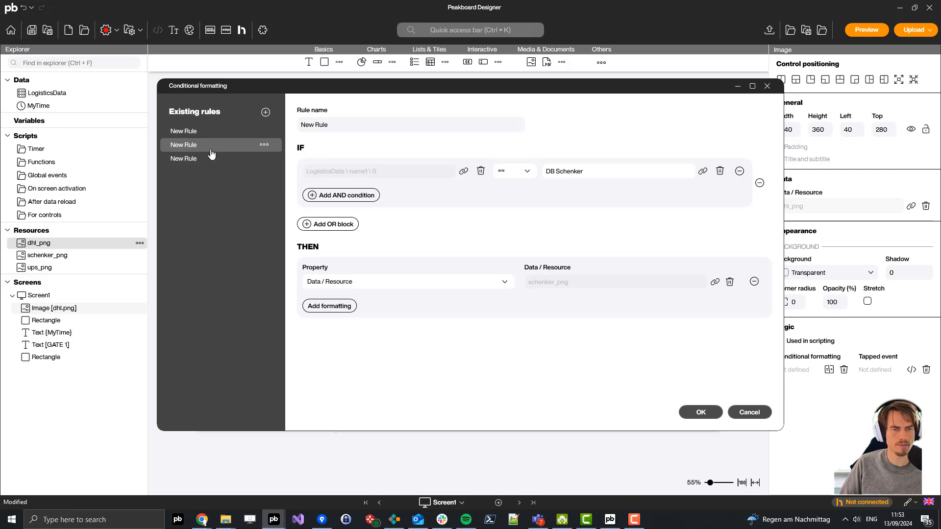
- Make the second formatting rule compare with UPS and set its resulting Data / Resource to ups_png
left_click(592, 174)
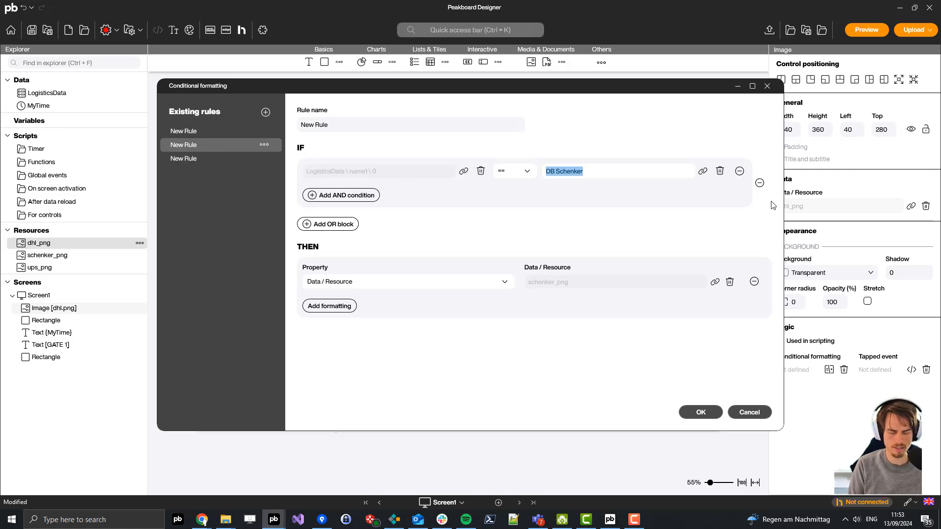
type("UPO")
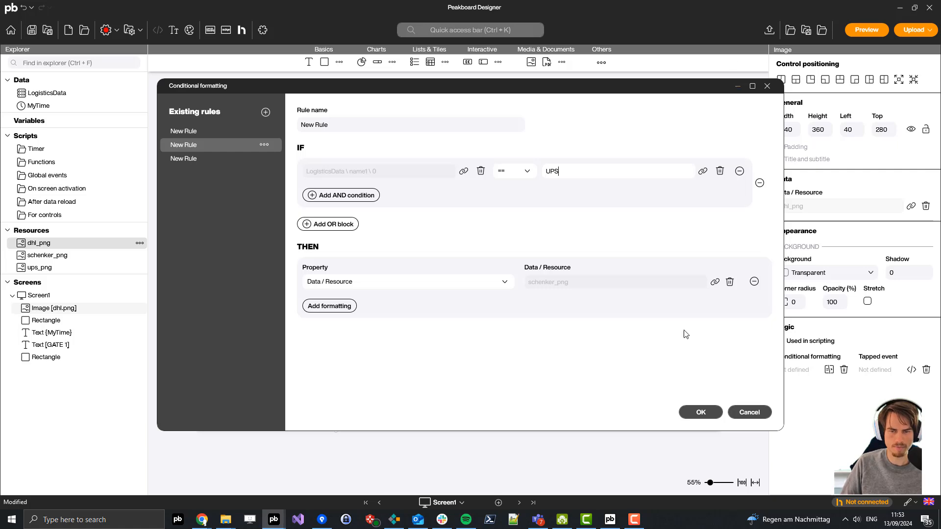
left_click(714, 281)
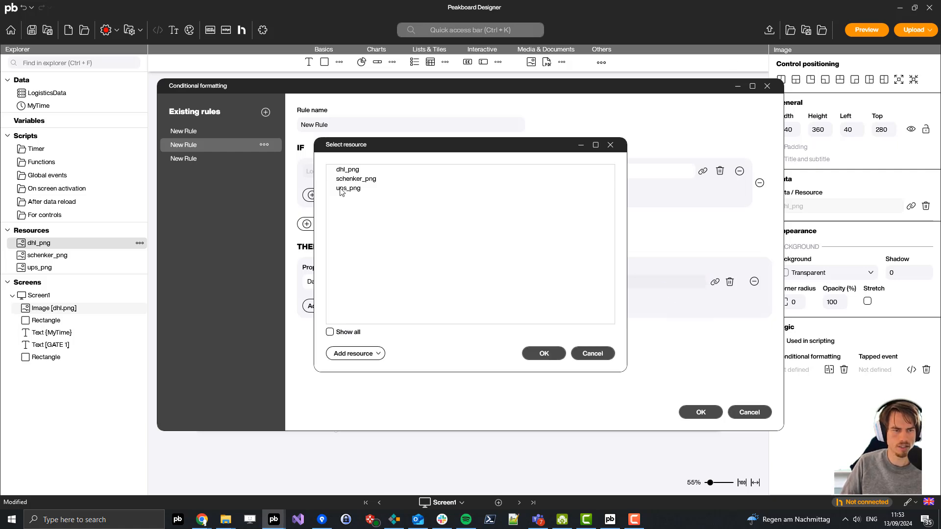
double_click(348, 189)
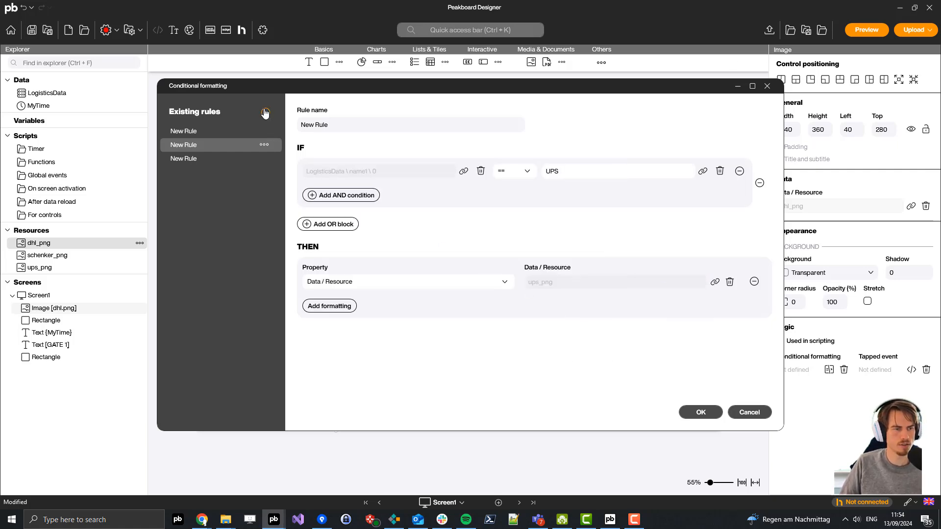
- Make the third rule compare with DHL, set its resulting resource to dhl_png, and apply the conditional formatting to the image
left_click(180, 160)
key("ctrl+a")
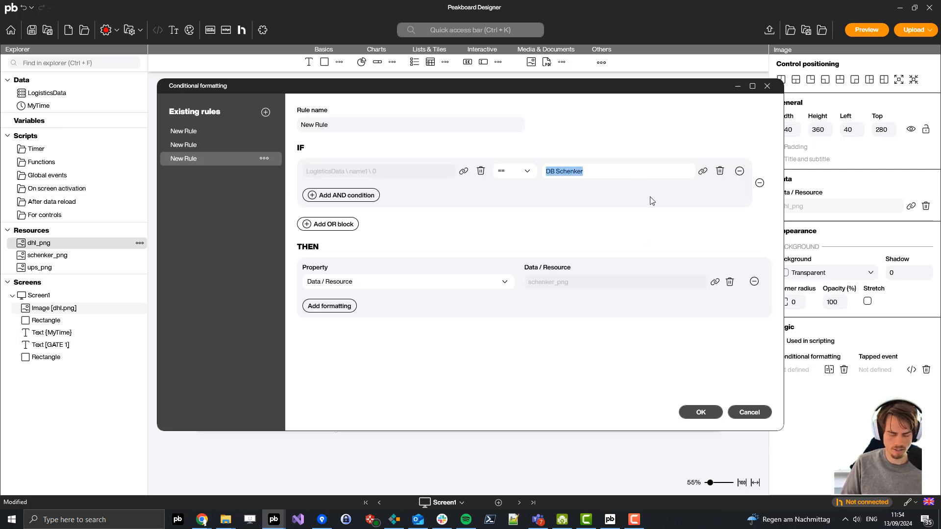
type("DHL")
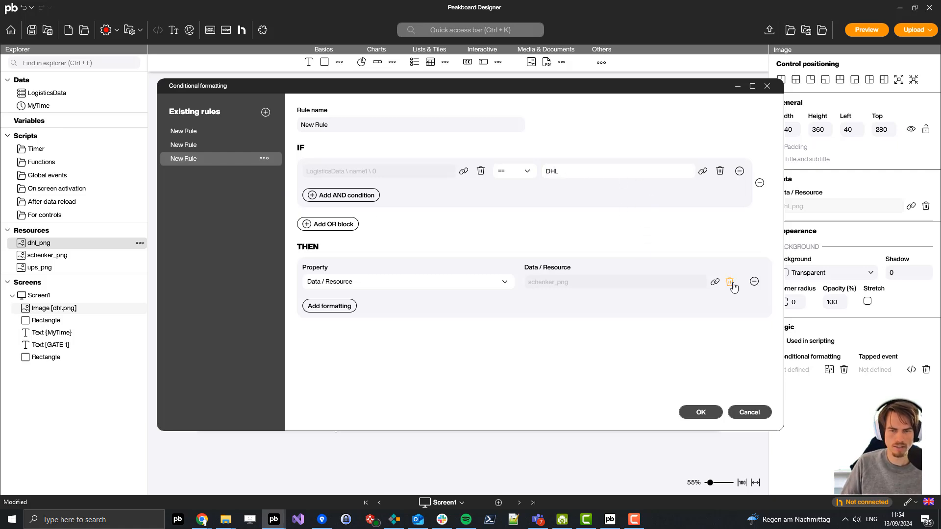
left_click(715, 282)
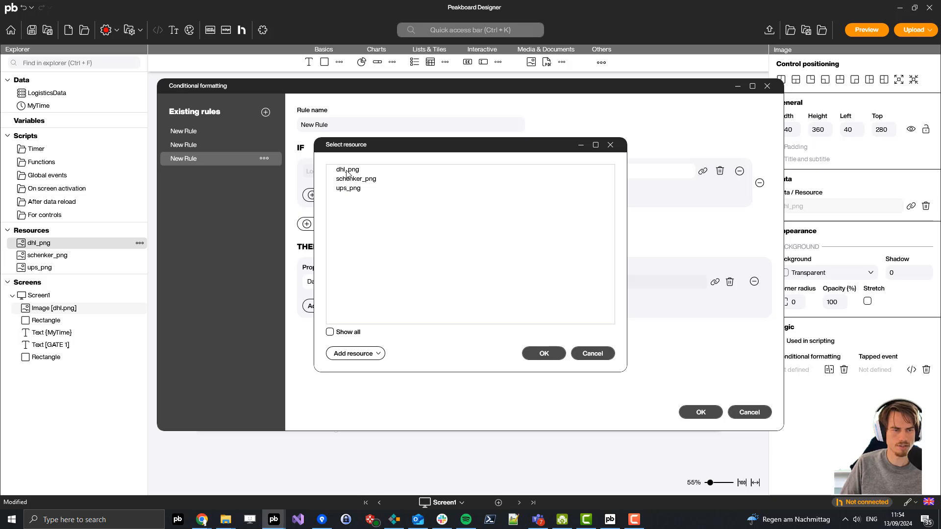
left_click(349, 170)
double_click(355, 172)
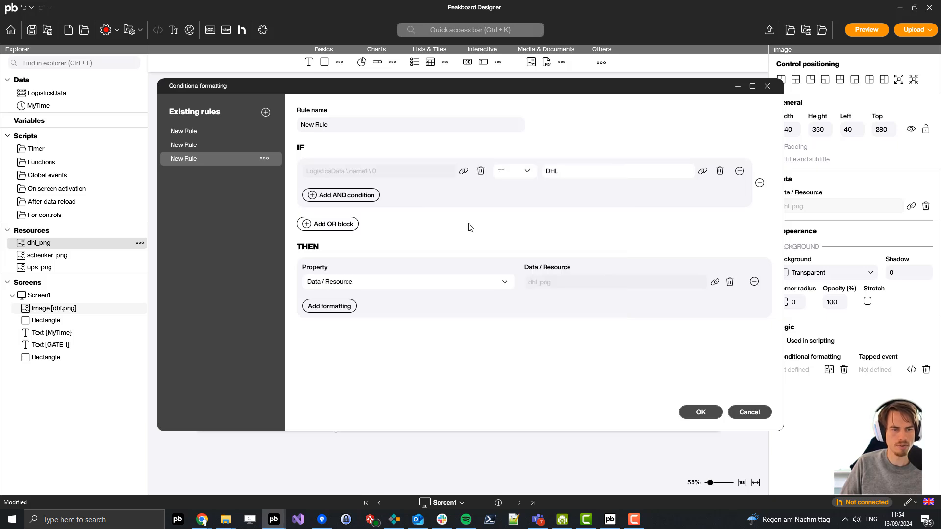
left_click(706, 412)
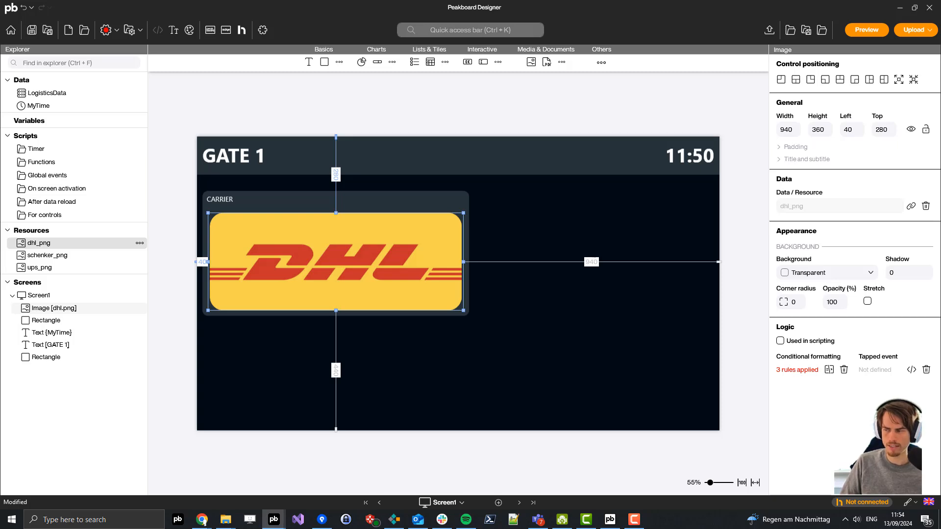
left_click(624, 381)
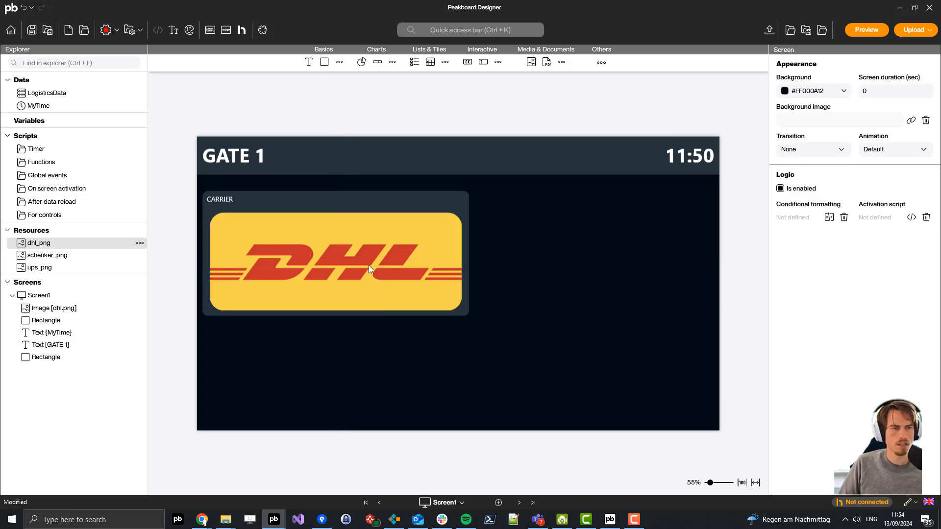
- Add a 440 by 460 rectangle beside the CARRIER box at left 1020, top 200, and title it LICENSE PLATE
left_click(324, 62)
left_click(485, 209)
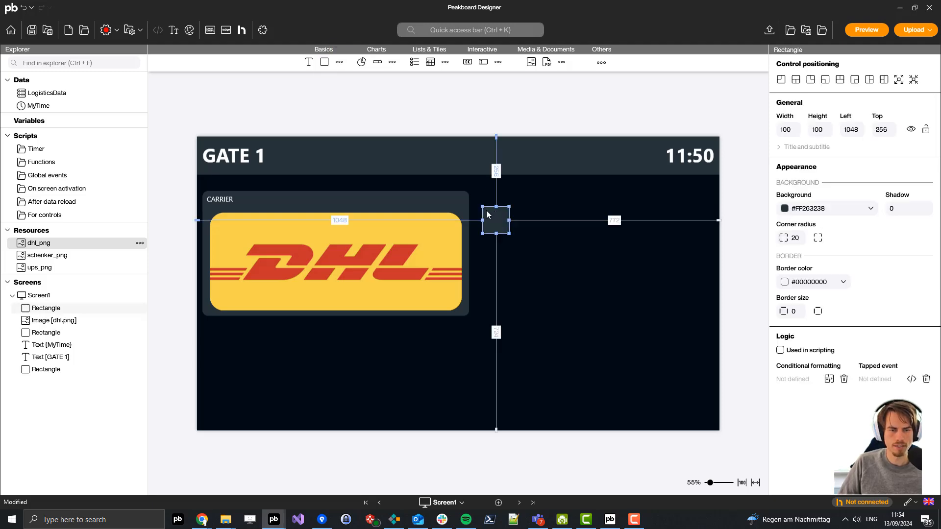
left_click_drag(486, 210, 594, 316)
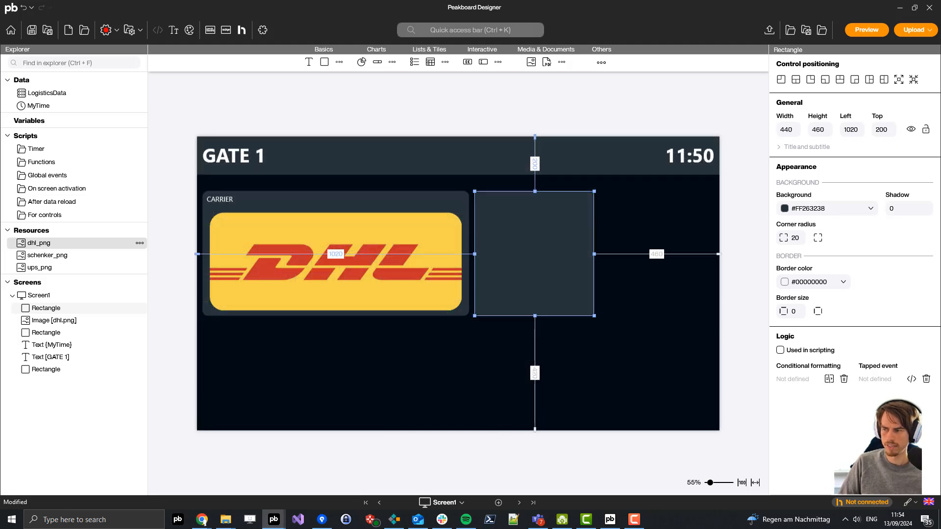
left_click(784, 148)
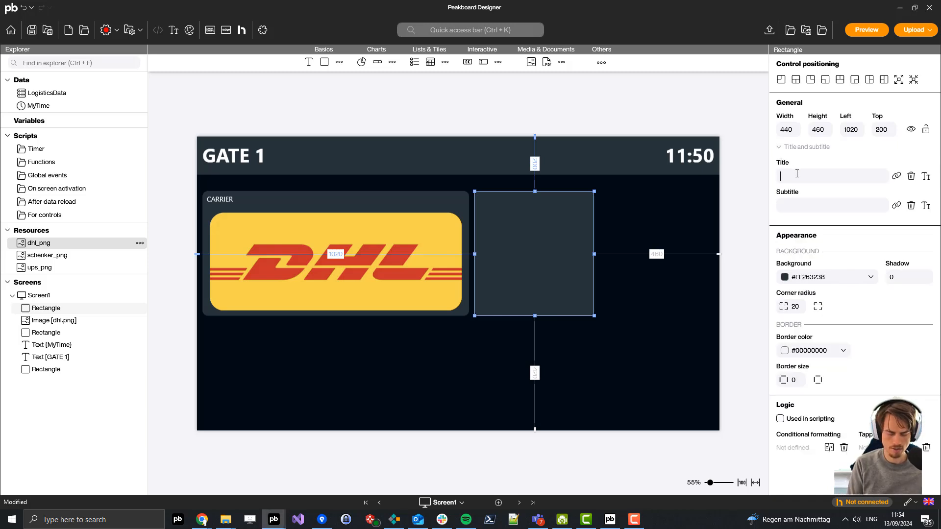
type("LICENSE PLATE")
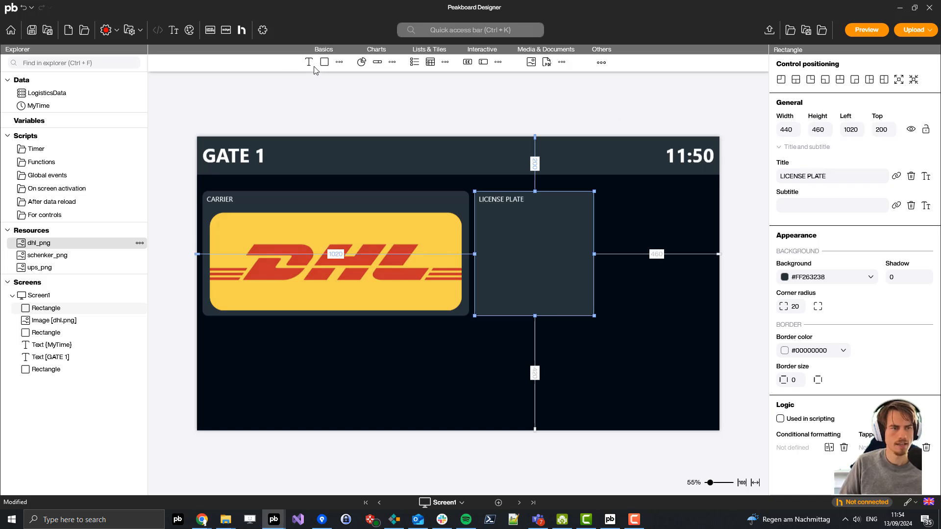
- Place a text control 400 wide and 100 high inside the LICENSE PLATE rectangle at left 1040, top 400
left_click_drag(309, 62, 232, 169)
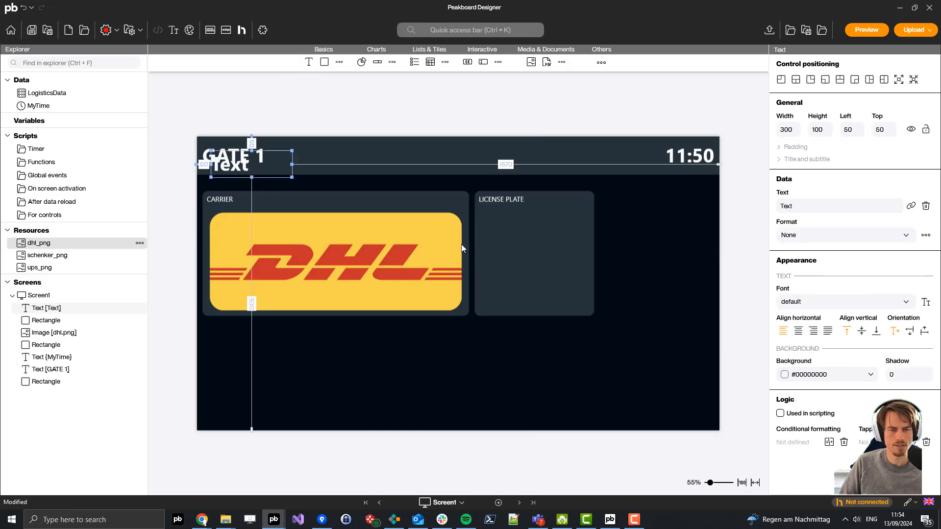
left_click_drag(461, 245, 502, 257)
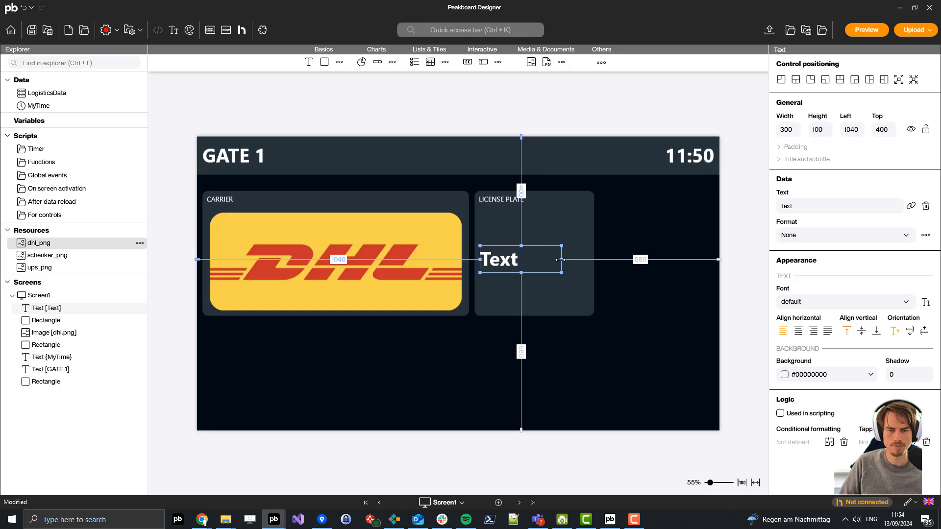
left_click_drag(561, 259, 589, 260)
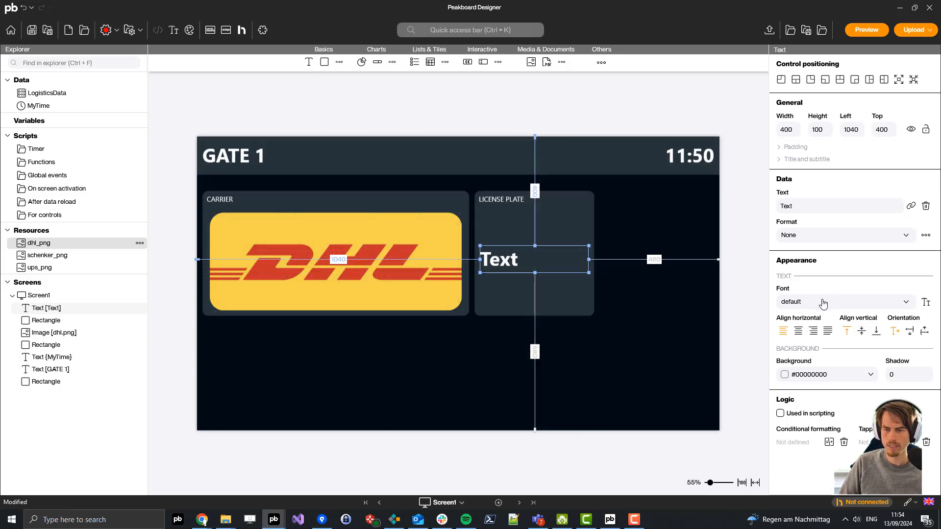
- Bind the text in the LICENSE PLATE rectangle to LogisticsData column license_plate, row 0
left_click(912, 207)
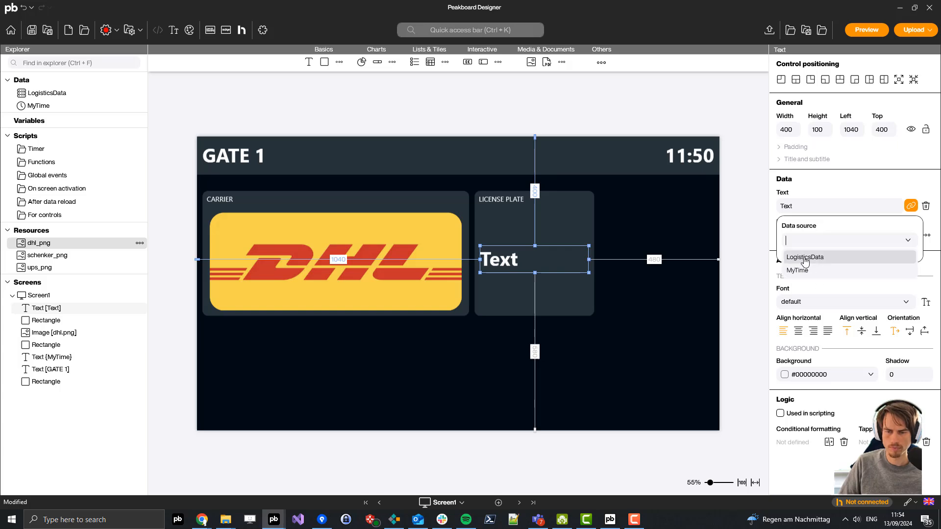
left_click(805, 258)
left_click(813, 278)
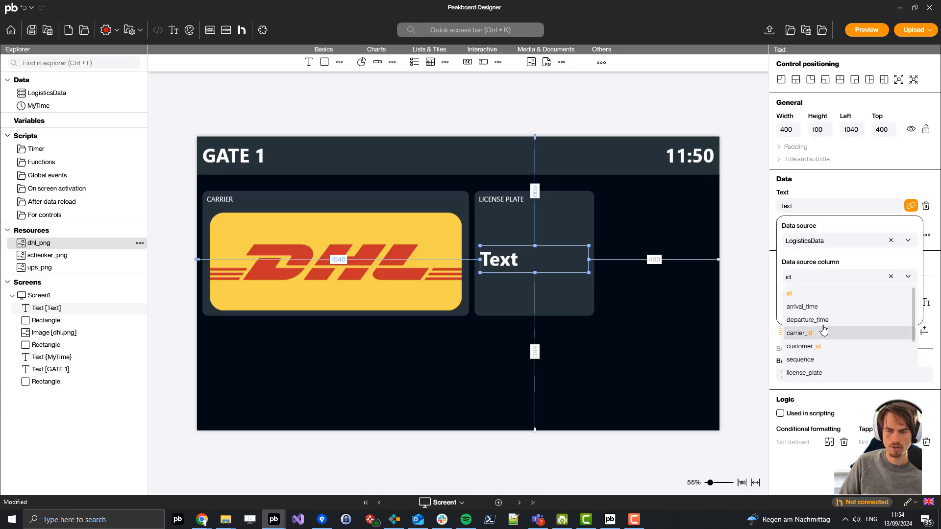
left_click(804, 307)
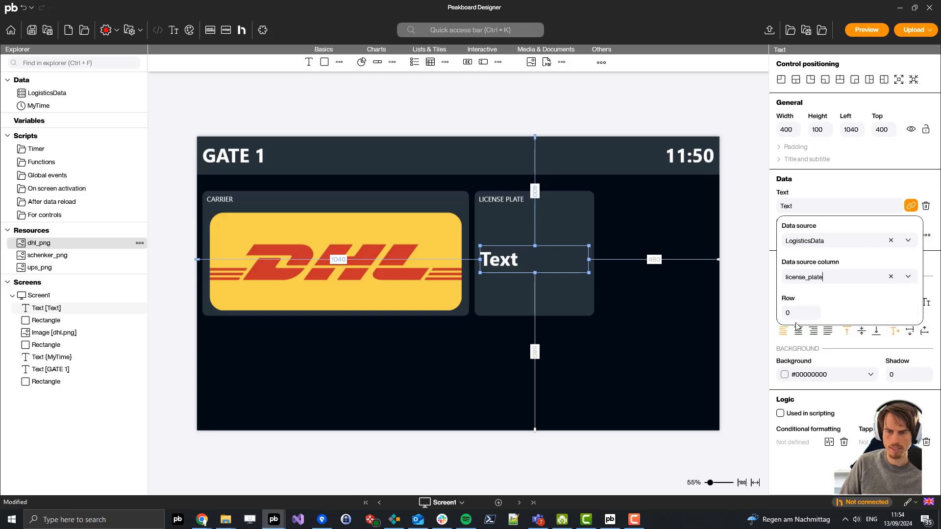
left_click(813, 277)
left_click(804, 308)
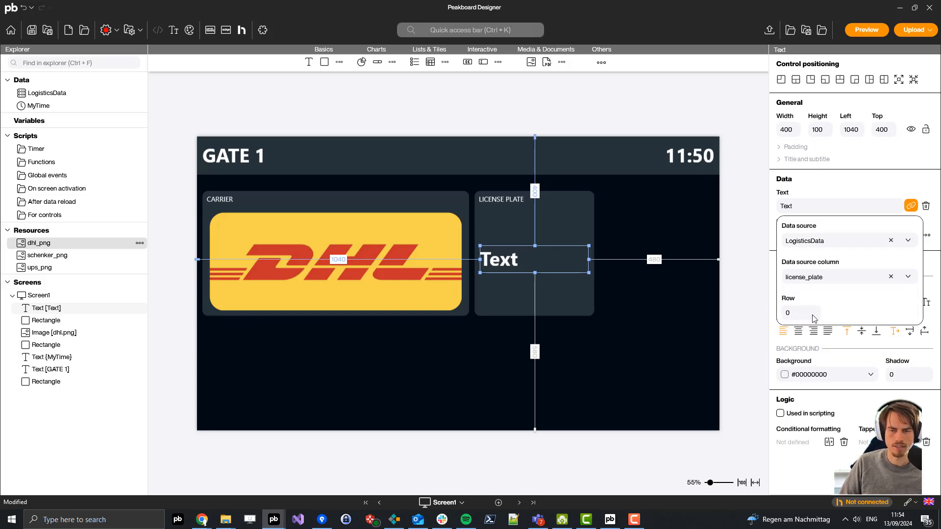
left_click(613, 235)
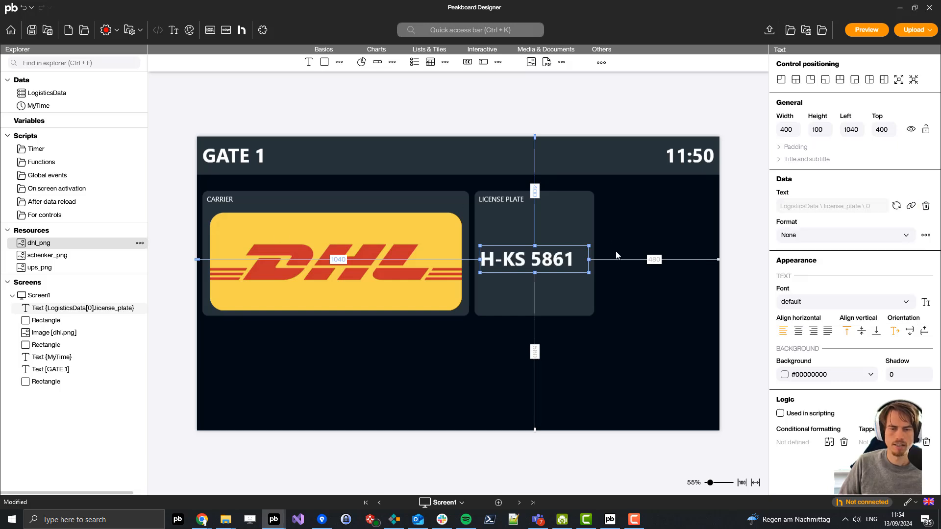
left_click(637, 224)
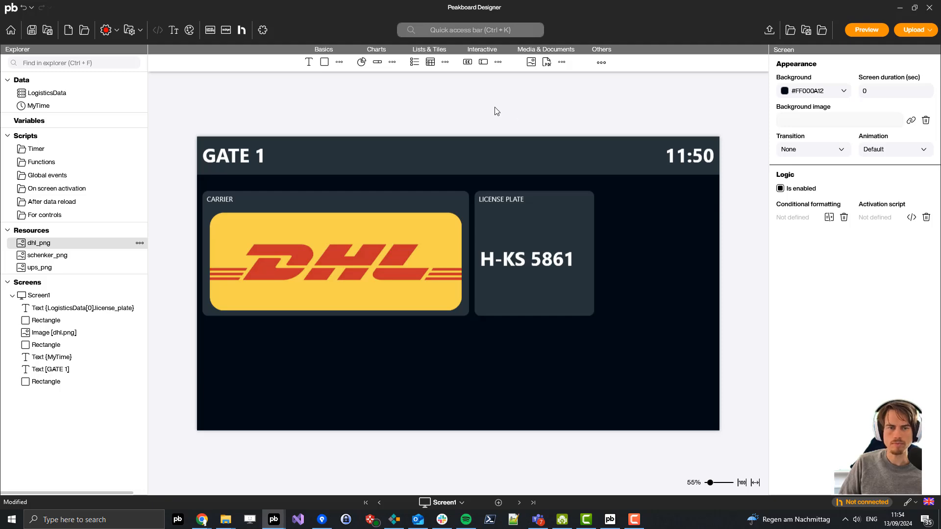
- Add a 420 by 220 rectangle beside the LICENSE PLATE box at left 1480, top 200, and title it ARRIVAL
left_click_drag(324, 62, 713, 250)
left_click(780, 148)
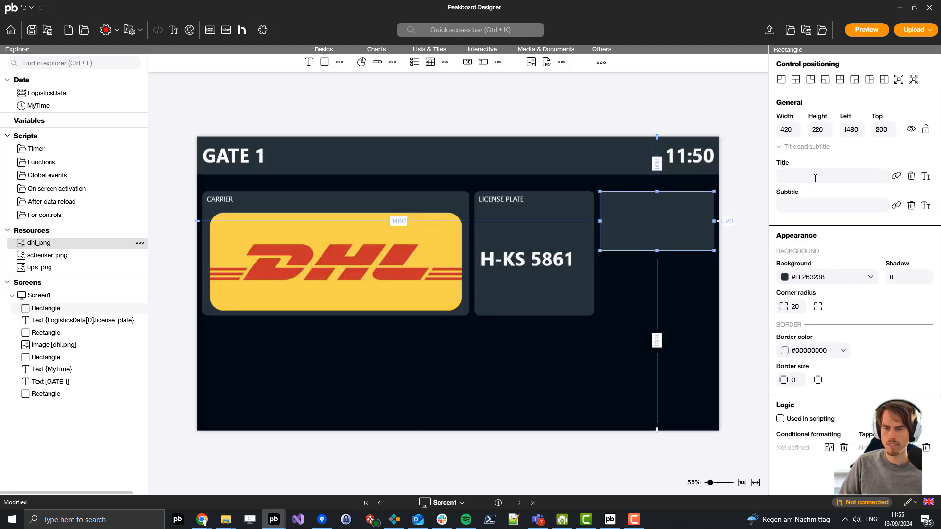
type("ARRIVAL")
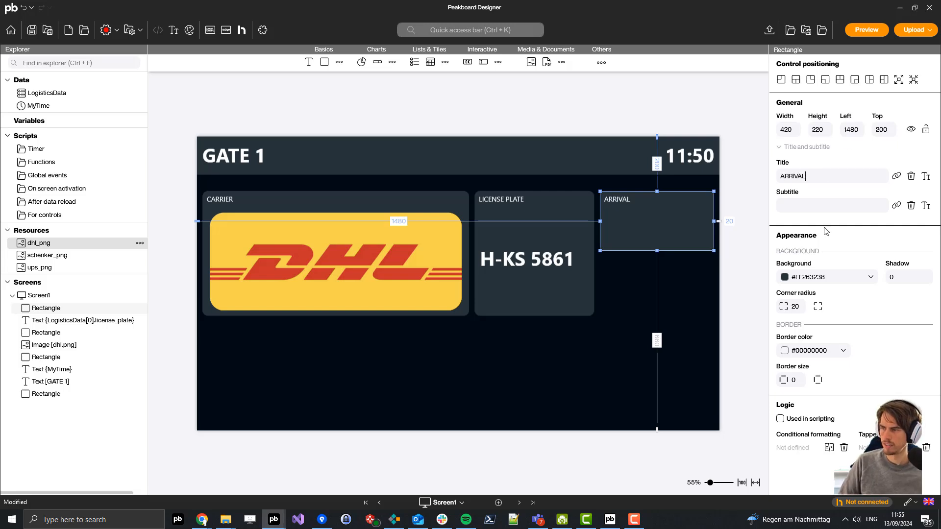
left_click(656, 295)
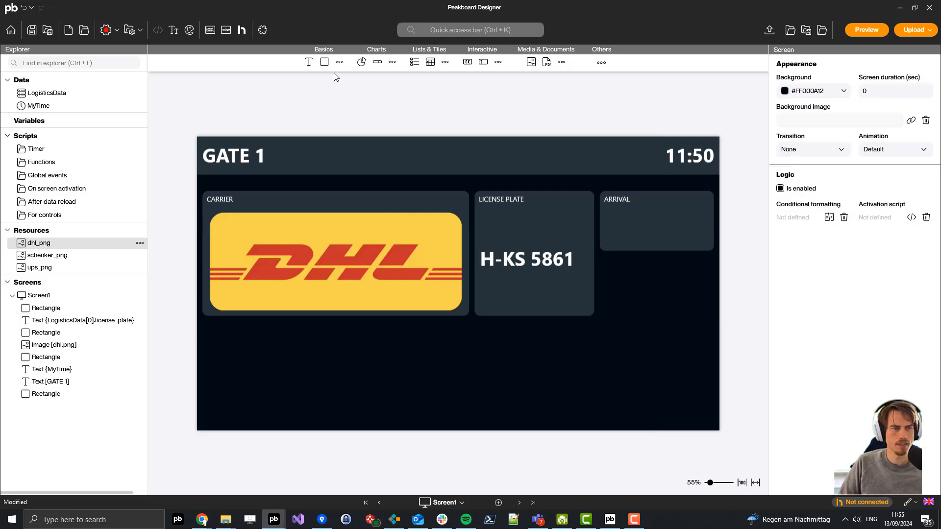
- Place a 380 by 100 text control in the ARRIVAL rectangle at left 1500, top 280, bound to LogisticsData column arrival_time, row 0
left_click_drag(309, 62, 708, 226)
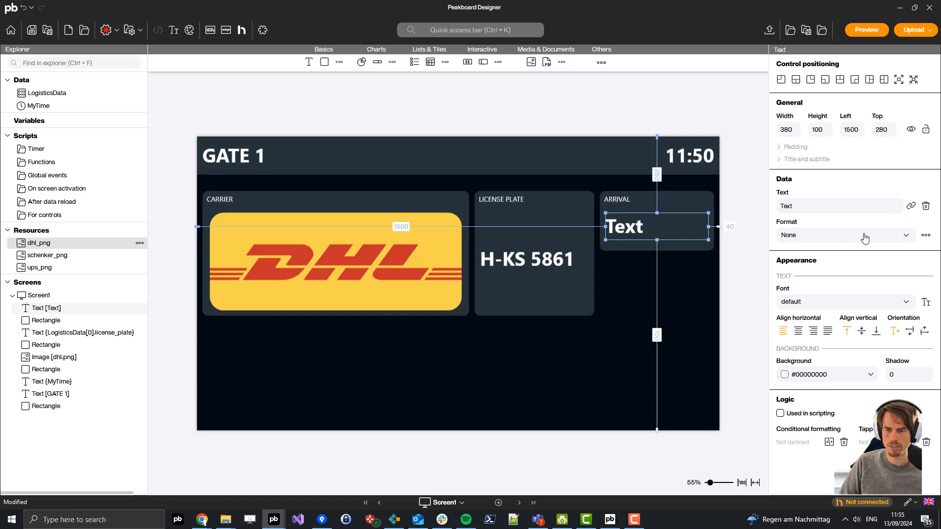
left_click(911, 206)
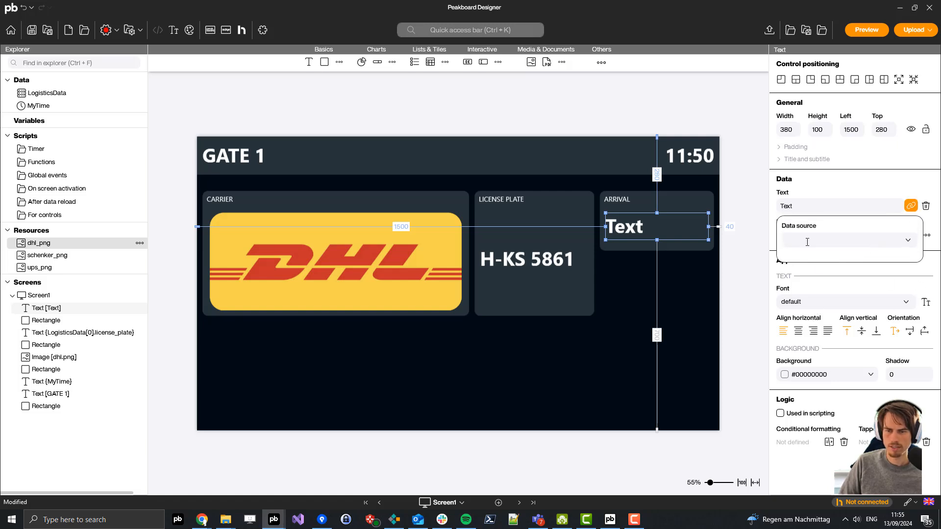
left_click(807, 242)
left_click(805, 271)
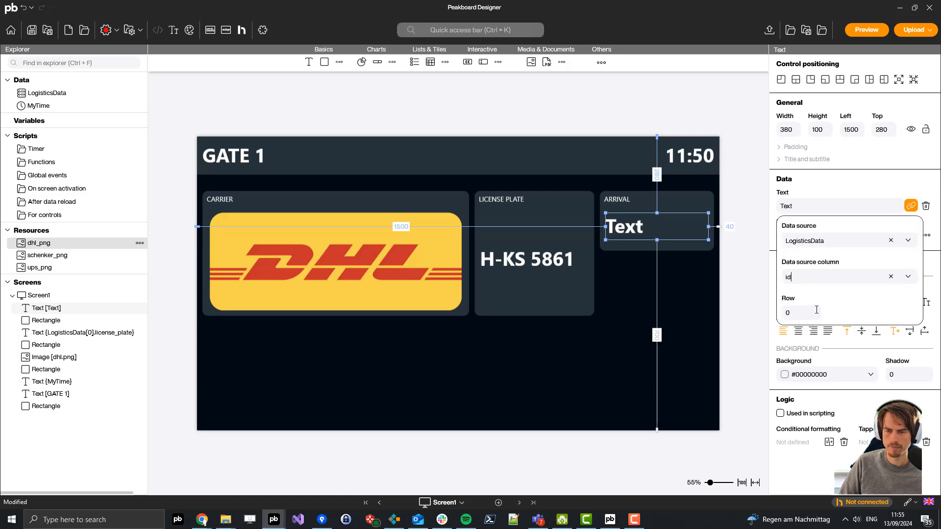
scroll(817, 357, "down", 3)
scroll(819, 349, "up", 3)
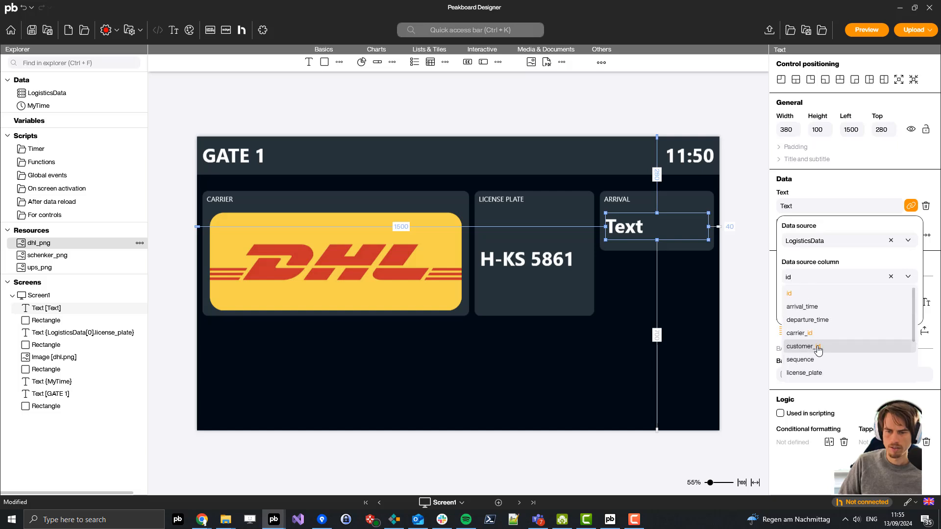
left_click(802, 307)
left_click(706, 297)
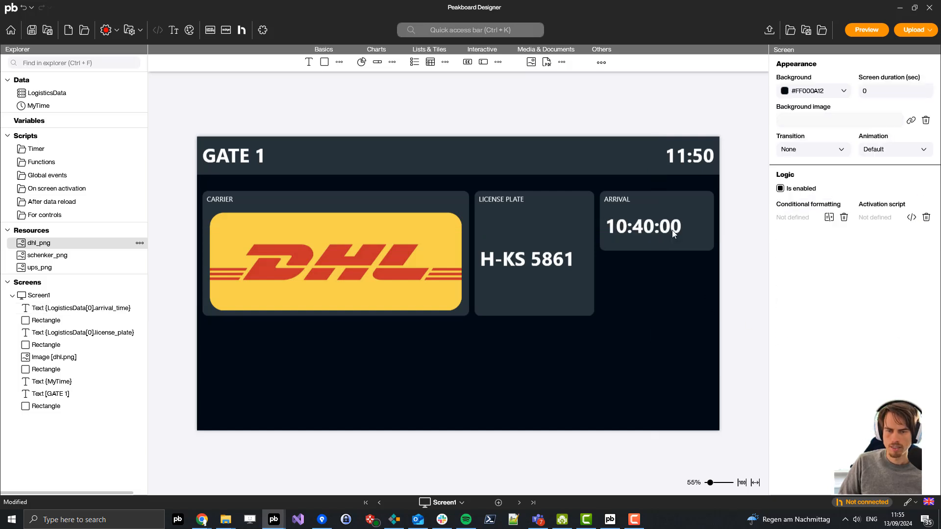
- Center the arrival time text and the license plate text horizontally
left_click(672, 230)
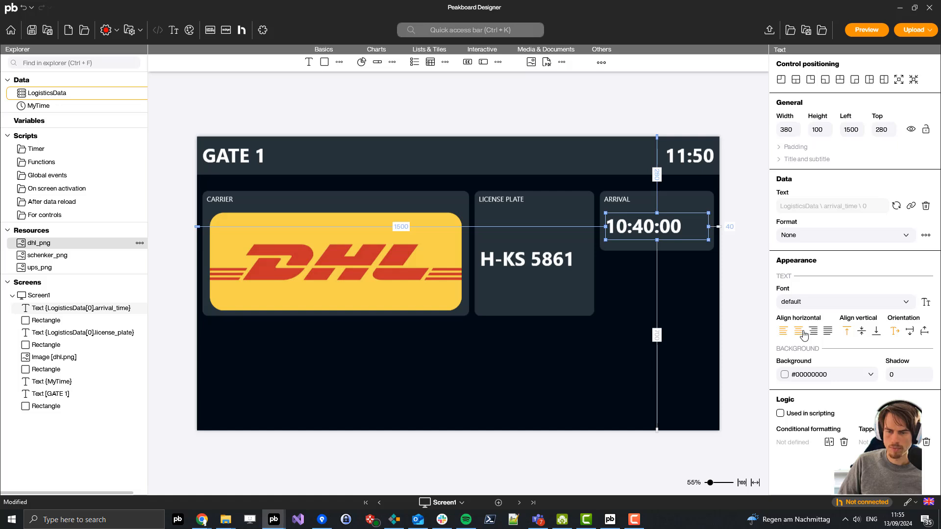
left_click(799, 332)
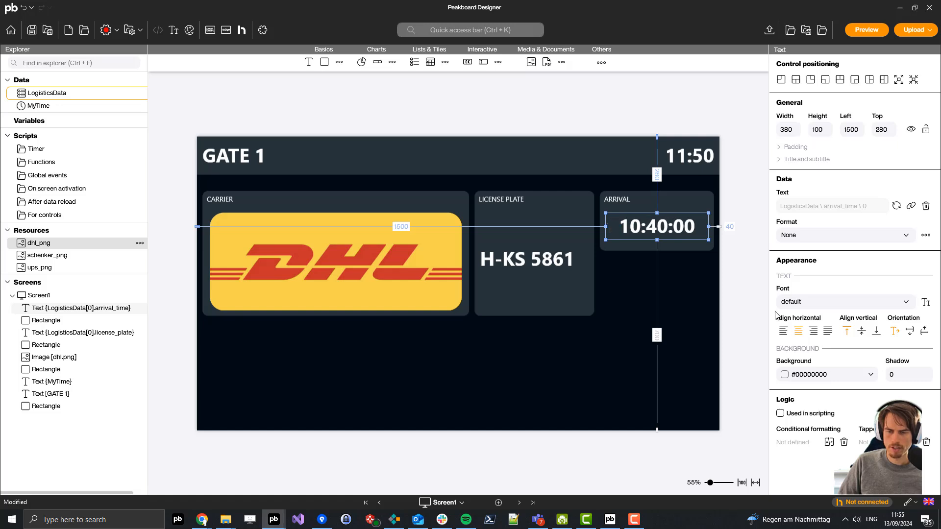
left_click(591, 264)
left_click(799, 332)
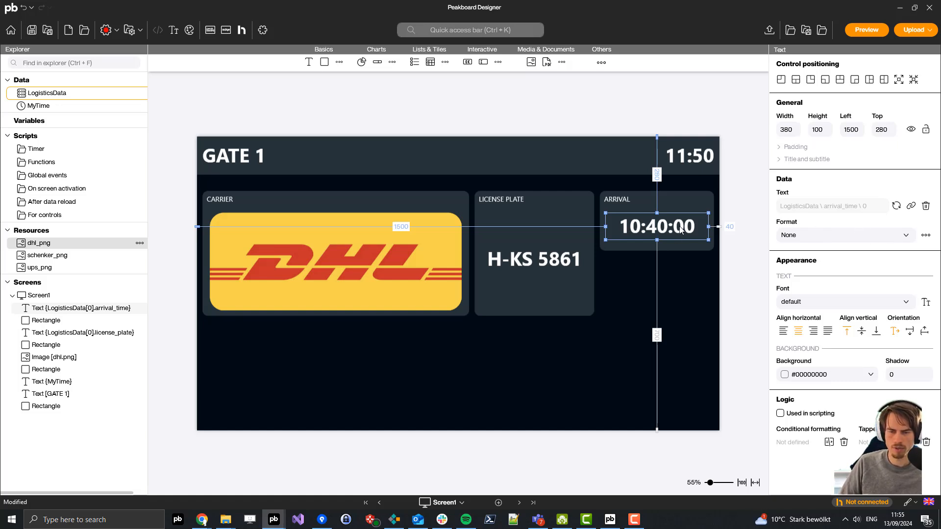
- Format the arrival time text as Time (HH:mm)
left_click(905, 236)
scroll(823, 353, "down", 1)
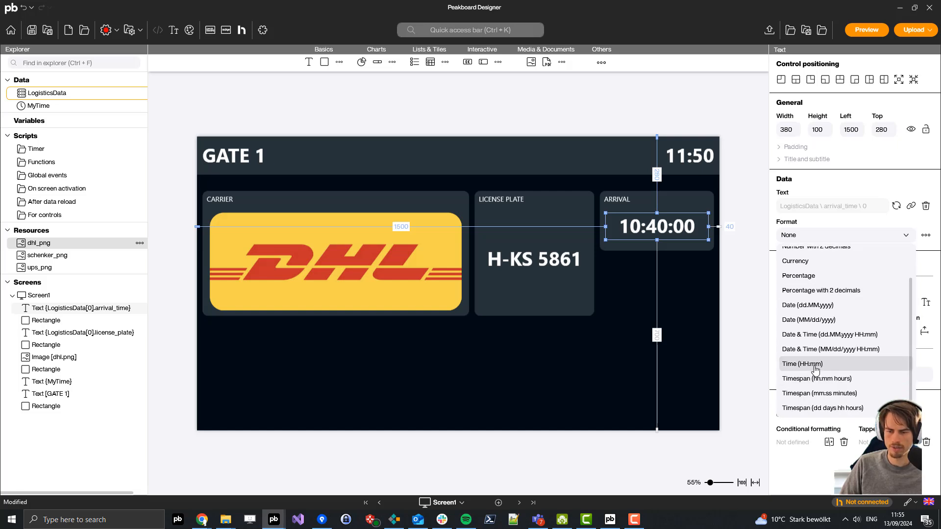
left_click(811, 365)
- Duplicate the ARRIVAL rectangle together with its time text directly below the original, with the copied rectangle at left 1480, top 440
left_click_drag(685, 295, 622, 194)
left_click_drag(675, 237, 674, 300)
left_click(690, 396)
- Change the title of the duplicated lower rectangle to DEPARTURE
left_click(626, 267)
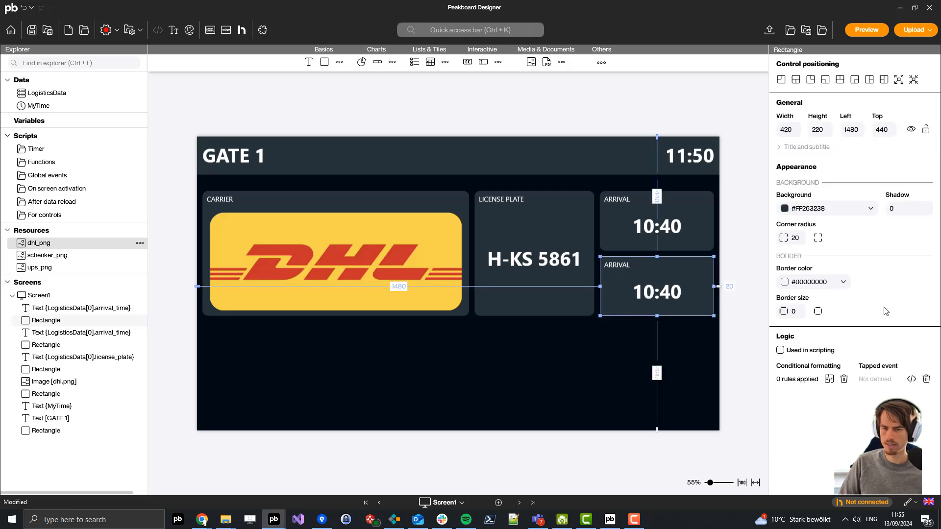
left_click(779, 147)
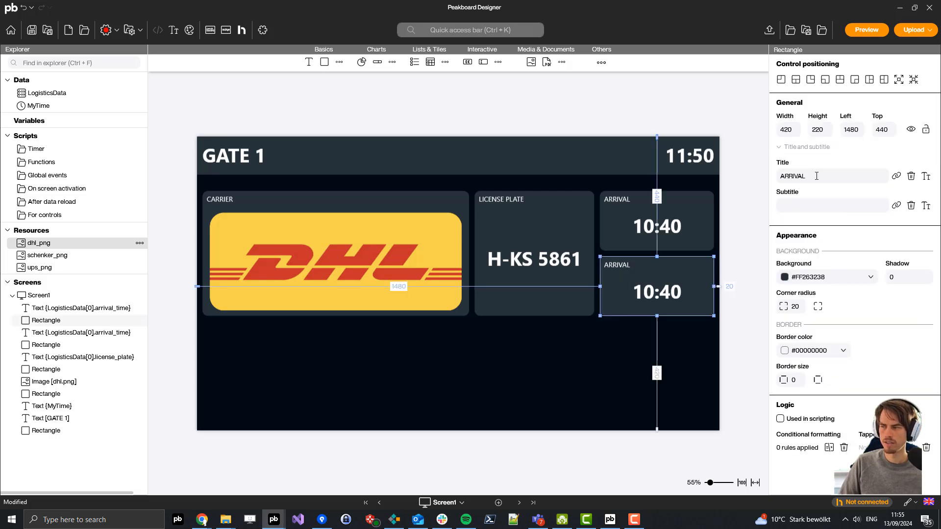
double_click(792, 176)
type("DEP")
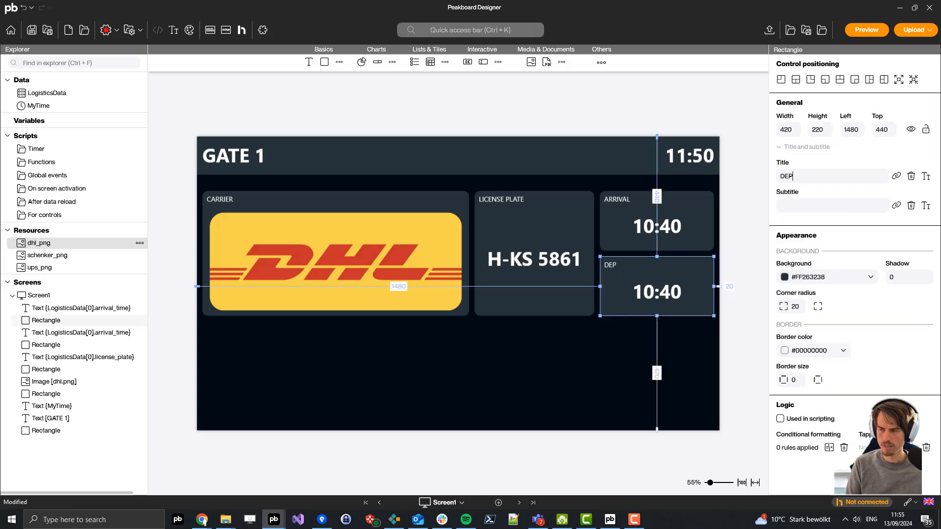
type("AT")
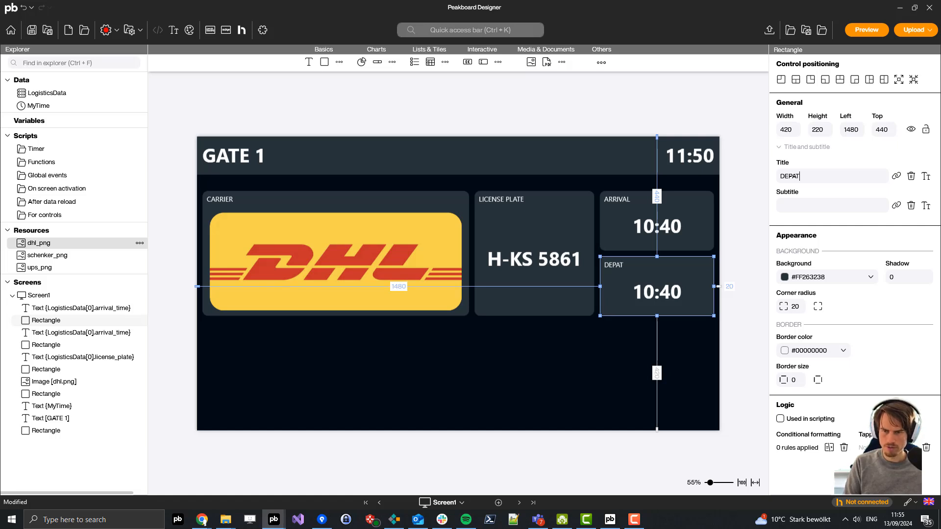
type("URE")
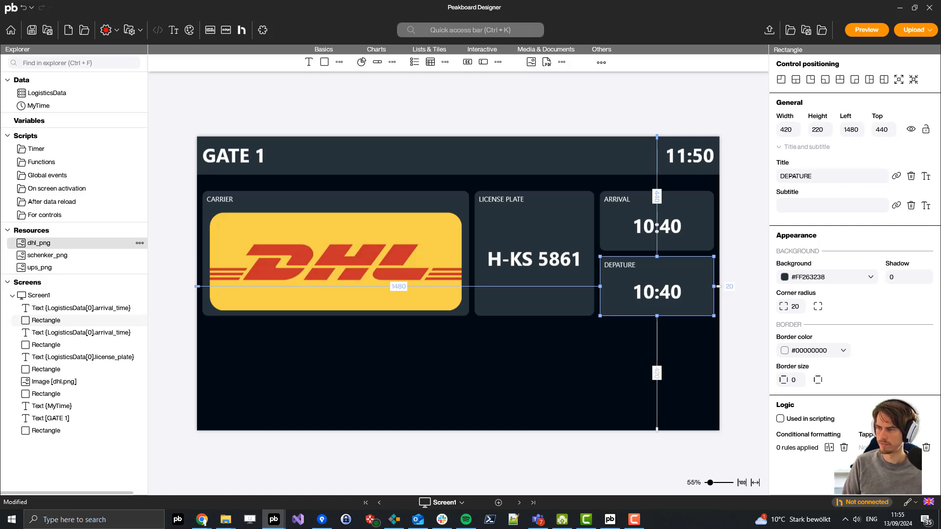
type("R")
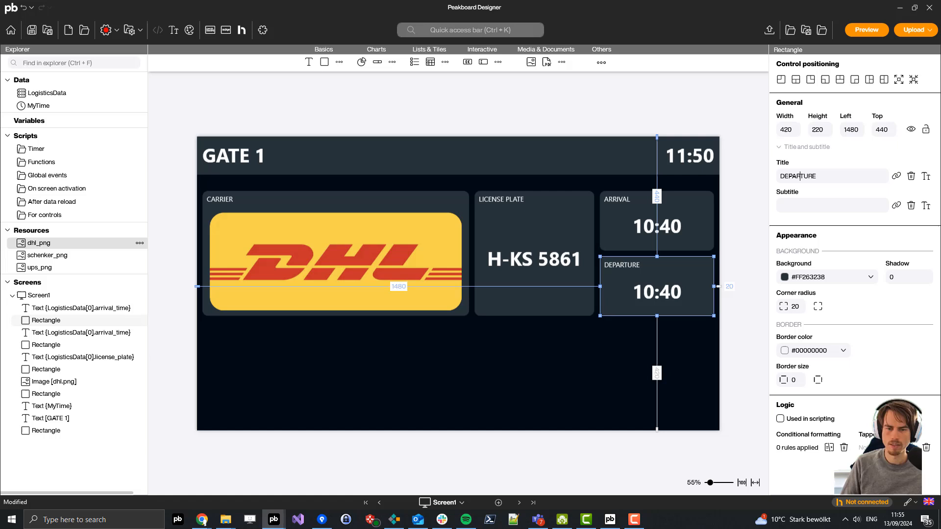
left_click(718, 349)
- Bind the time text in the DEPARTURE rectangle to the LogisticsData column departure_time
left_click(660, 291)
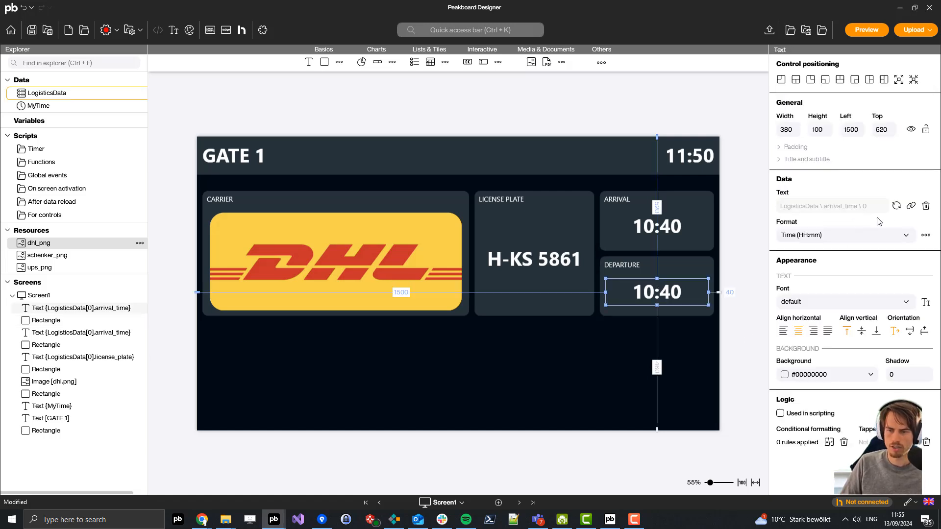
left_click(911, 206)
left_click(826, 277)
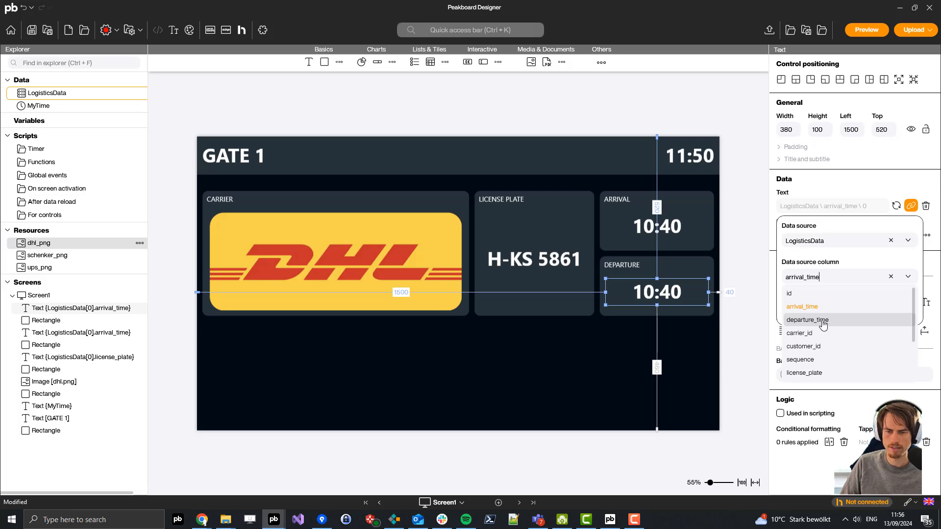
left_click(823, 325)
left_click(536, 343)
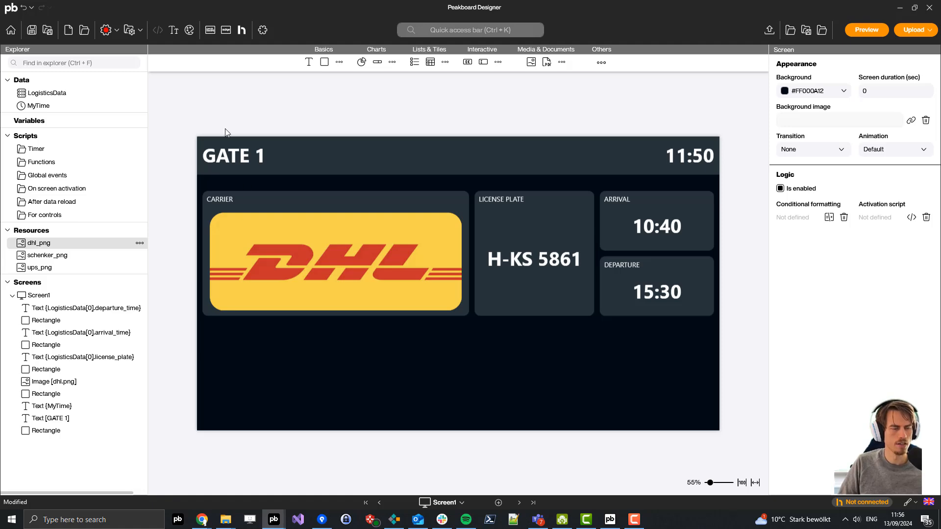
- Add a 980 by 380 rectangle below the CARRIER box at left 20, top 680, and title it DESTINATION
left_click_drag(325, 62, 469, 425)
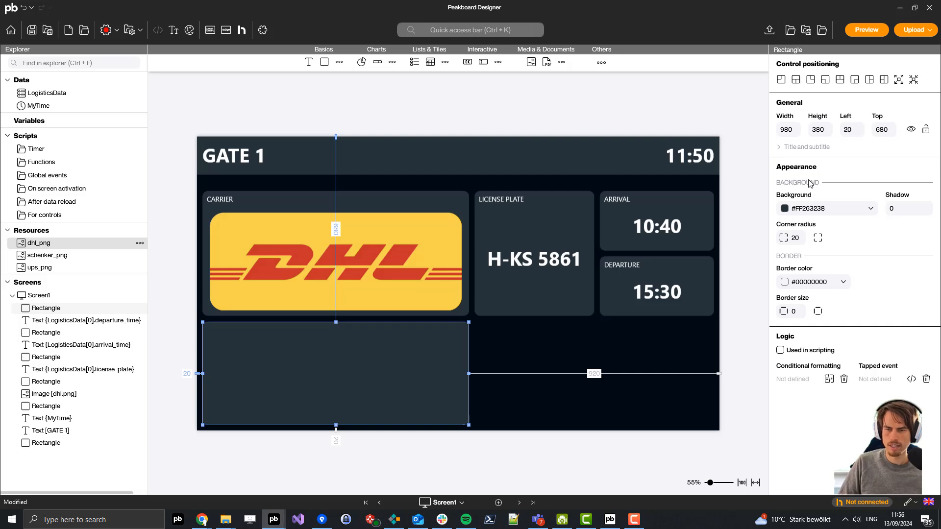
left_click(779, 147)
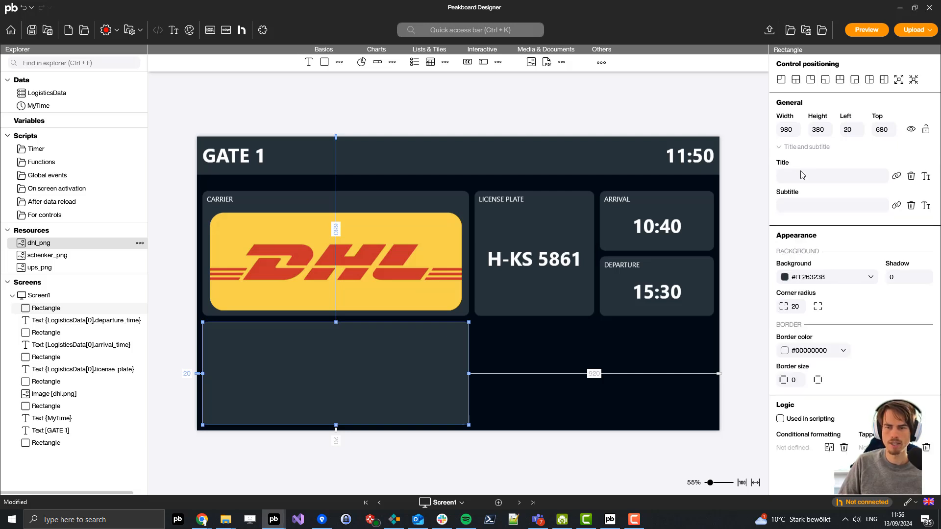
type("DESTI")
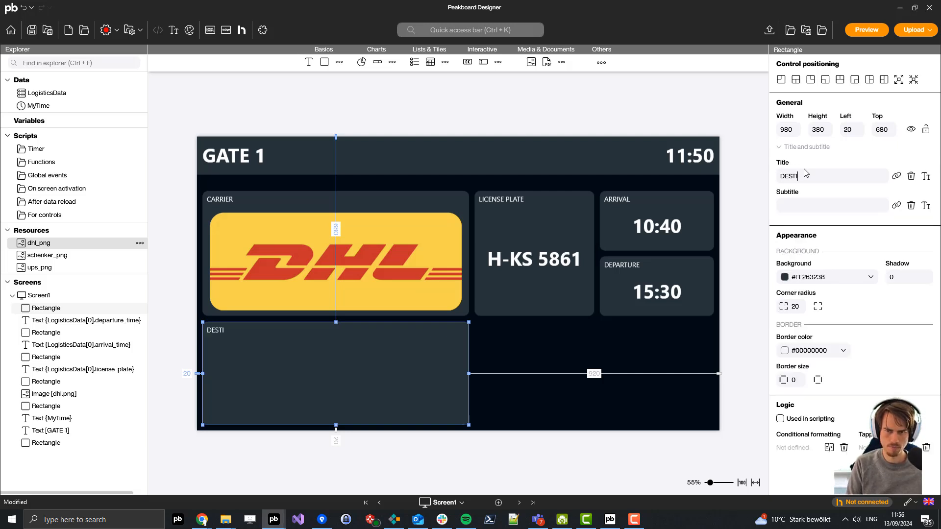
type("NATION")
left_click(302, 74)
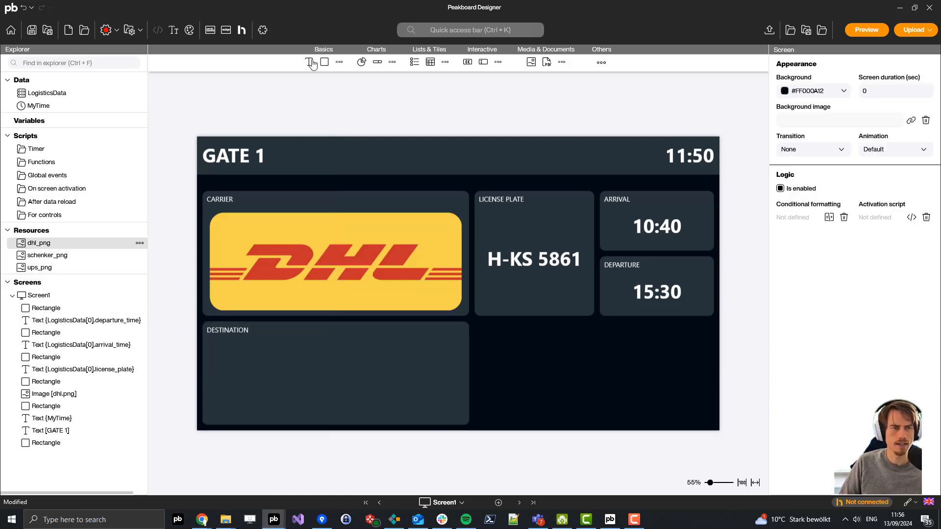
- Add a text control beside the DESTINATION rectangle and bind it to LogisticsData column name, row 0
left_click_drag(621, 402, 586, 382)
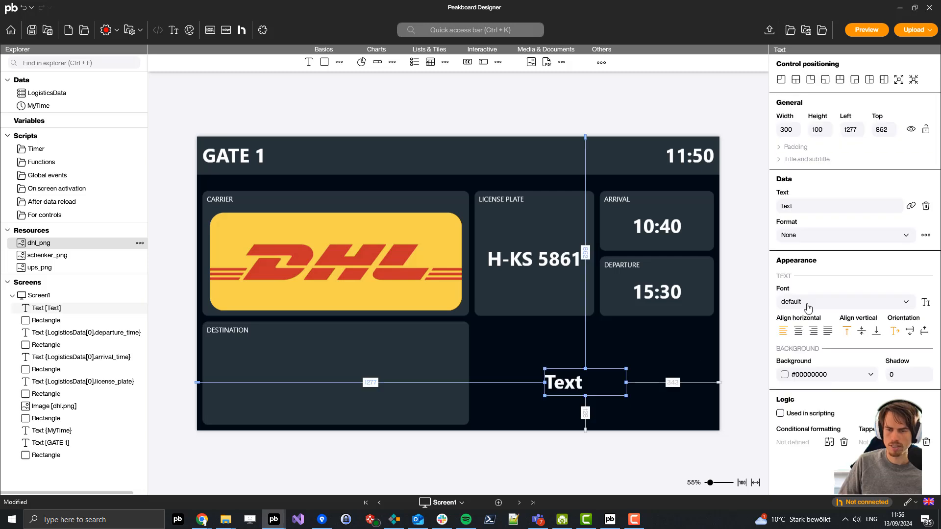
left_click(908, 211)
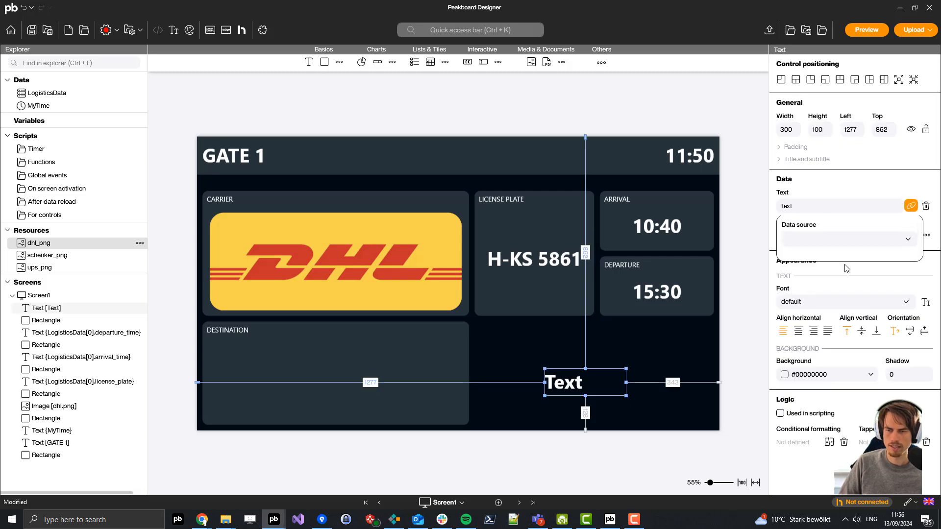
left_click(833, 241)
left_click(816, 257)
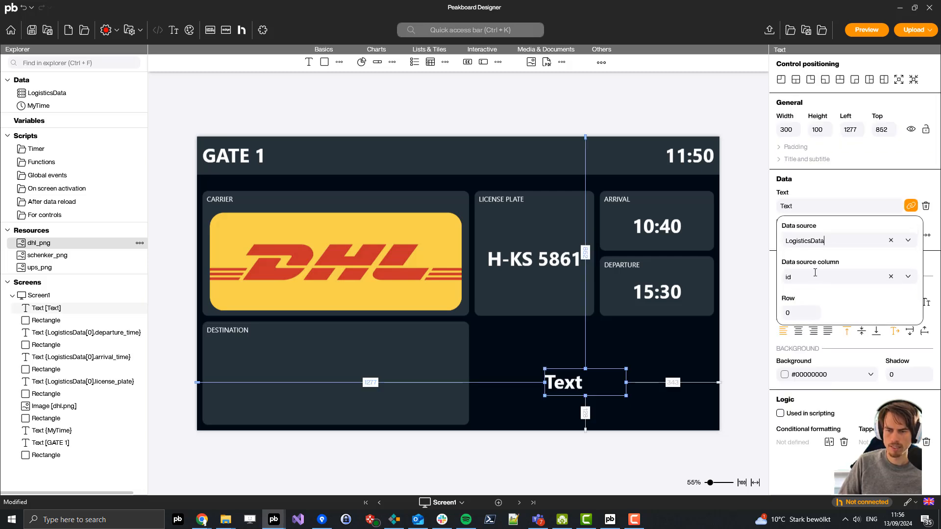
left_click(822, 277)
type("id")
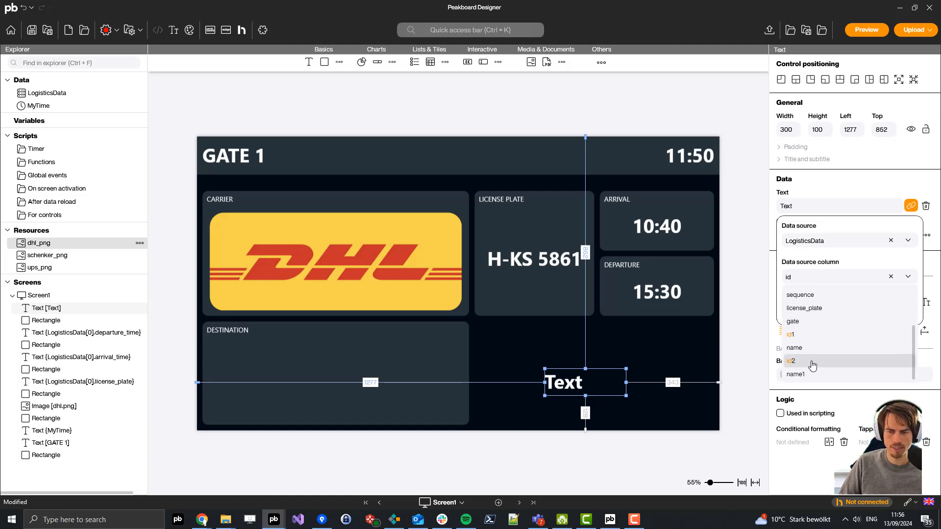
left_click(795, 348)
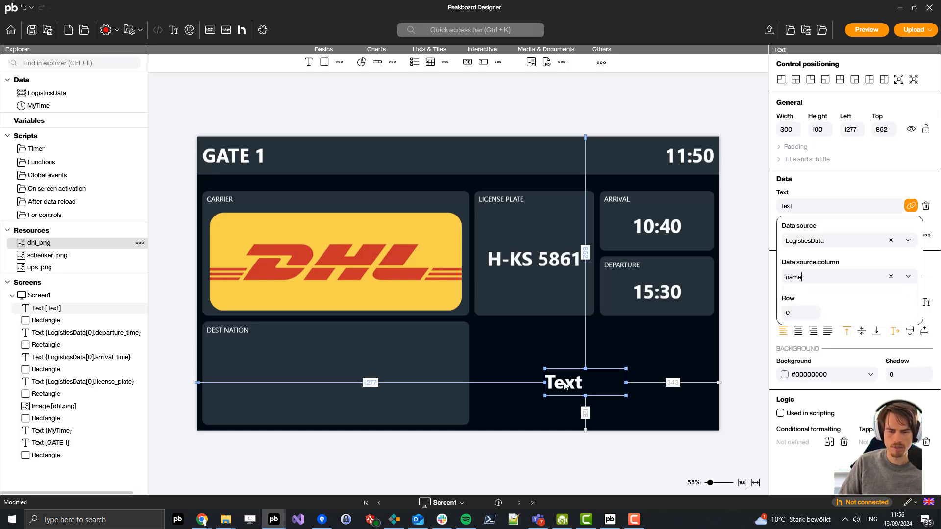
- Fit the name text into the DESTINATION rectangle at 940 by 260, left 40, top 760, and center it horizontally and vertically
left_click_drag(550, 387, 464, 414)
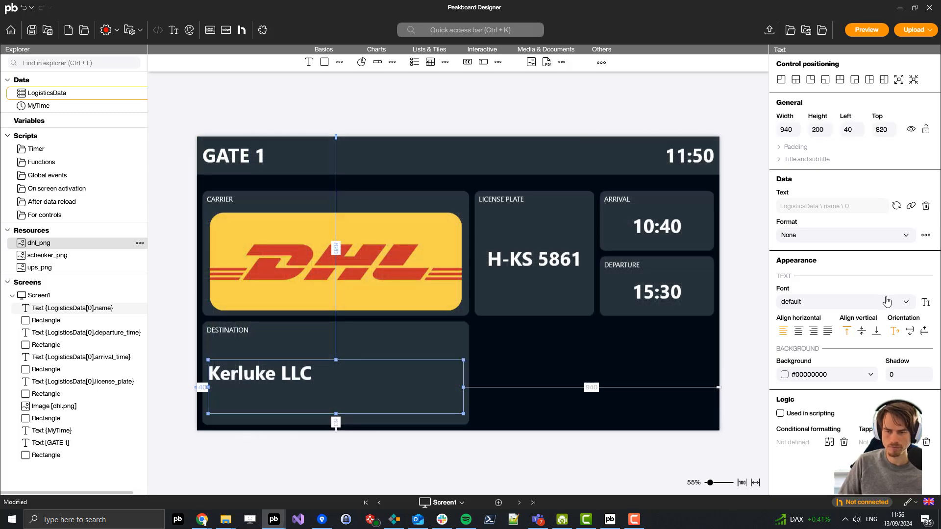
left_click(799, 333)
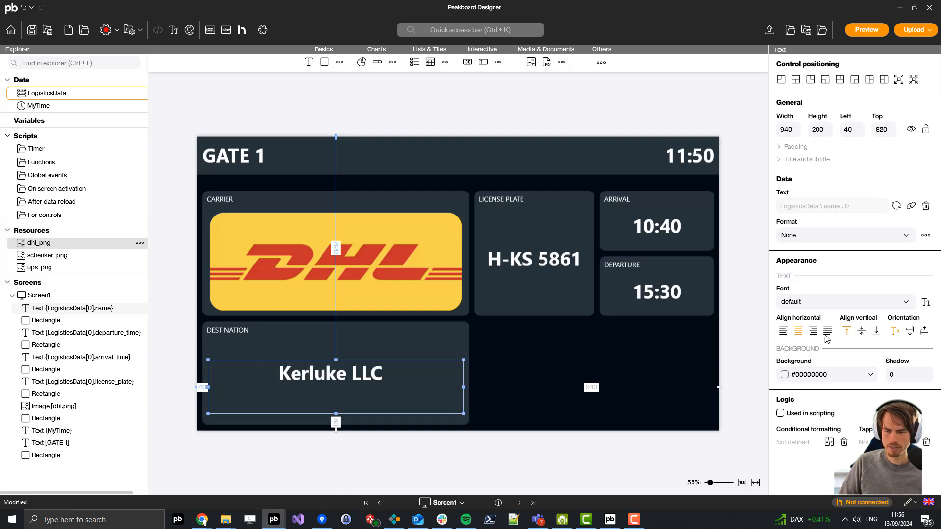
left_click(861, 331)
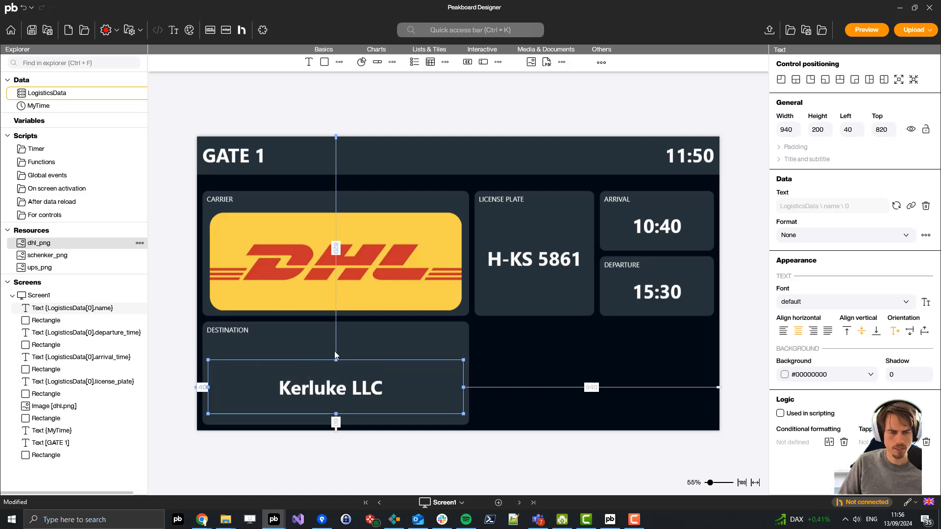
left_click_drag(335, 359, 336, 343)
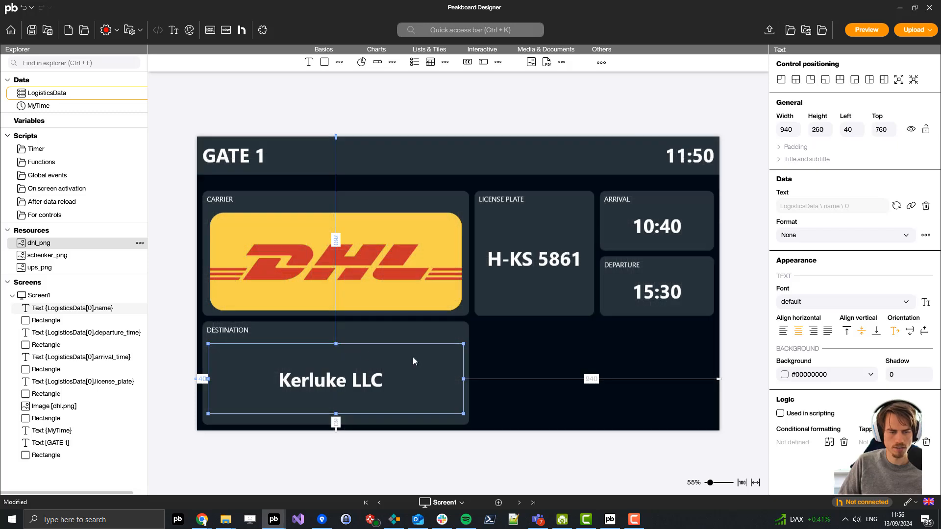
left_click(572, 349)
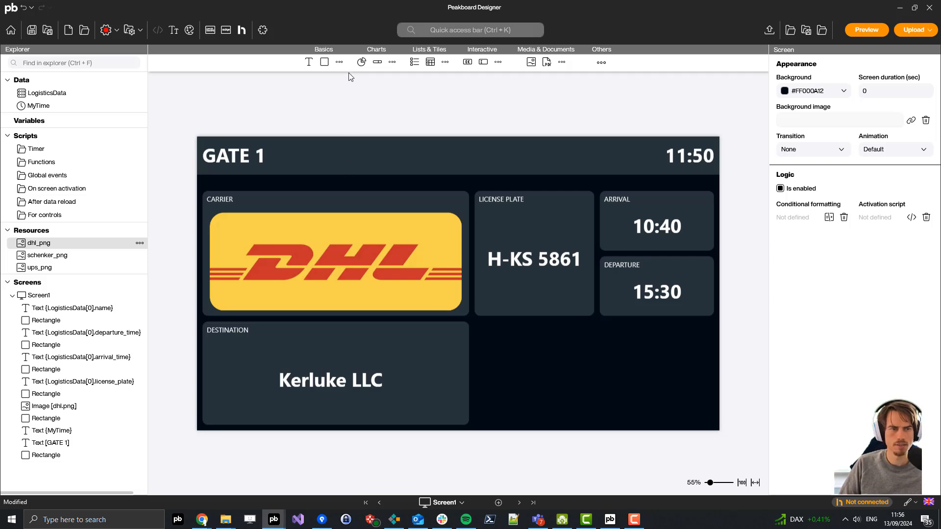
- Add an 880 by 380 rectangle beside the DESTINATION box at left 1020, top 680, and title it NEXT DELIVERIES
left_click_drag(326, 66, 714, 425)
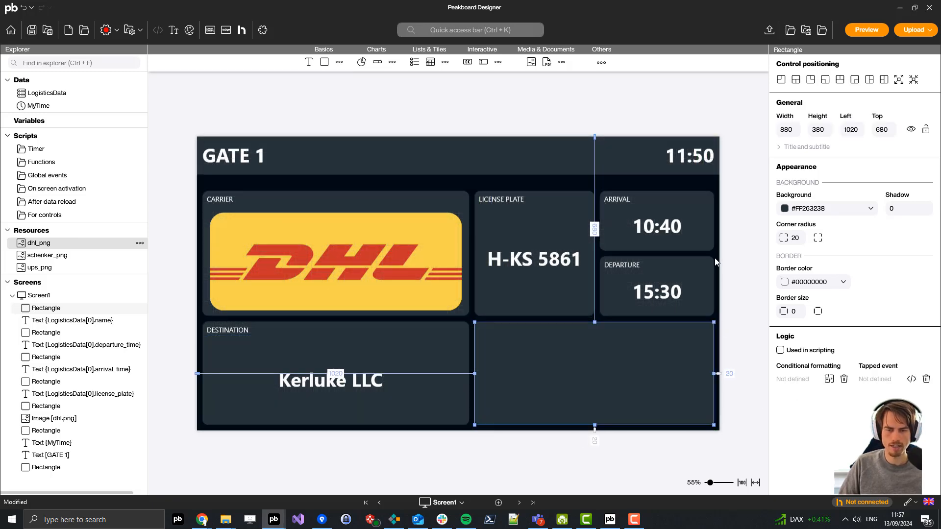
left_click(786, 147)
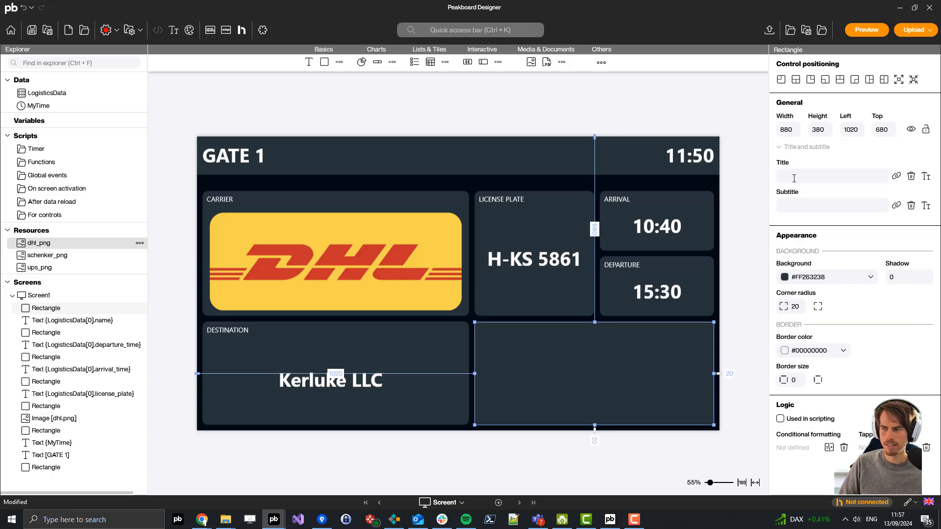
type("NEXT")
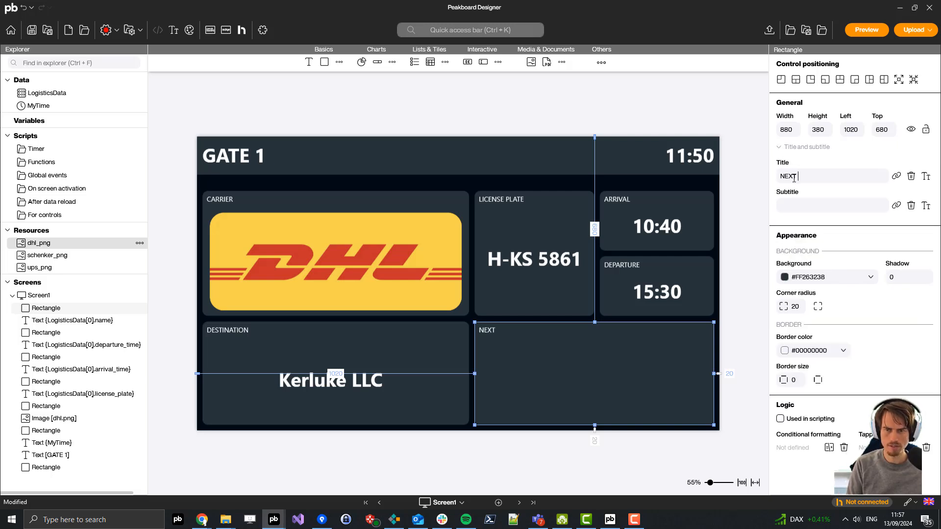
type(" DELIV")
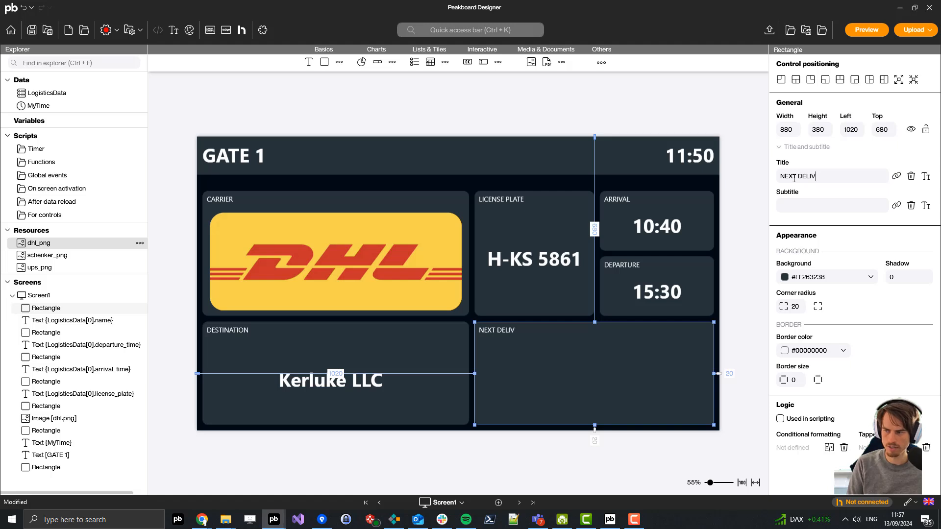
type("ER")
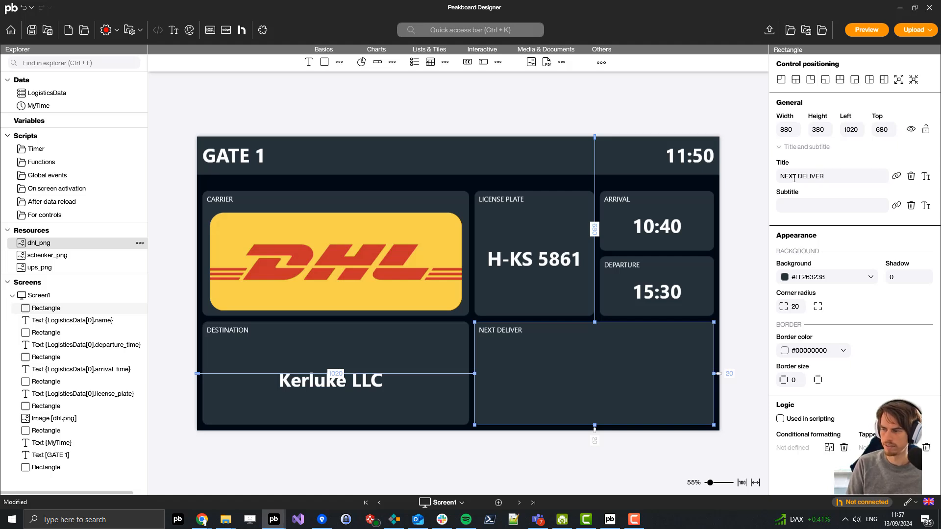
type("IES")
left_click(532, 443)
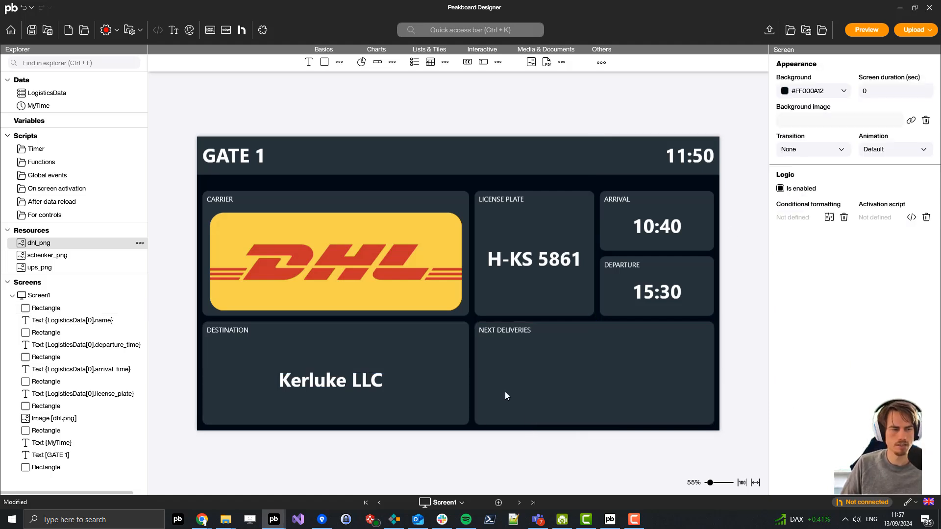
- Insert LogisticsData as a table over the NEXT DELIVERIES rectangle, sized 850 by 320 at left 1010, top 760
left_click_drag(47, 92, 473, 321)
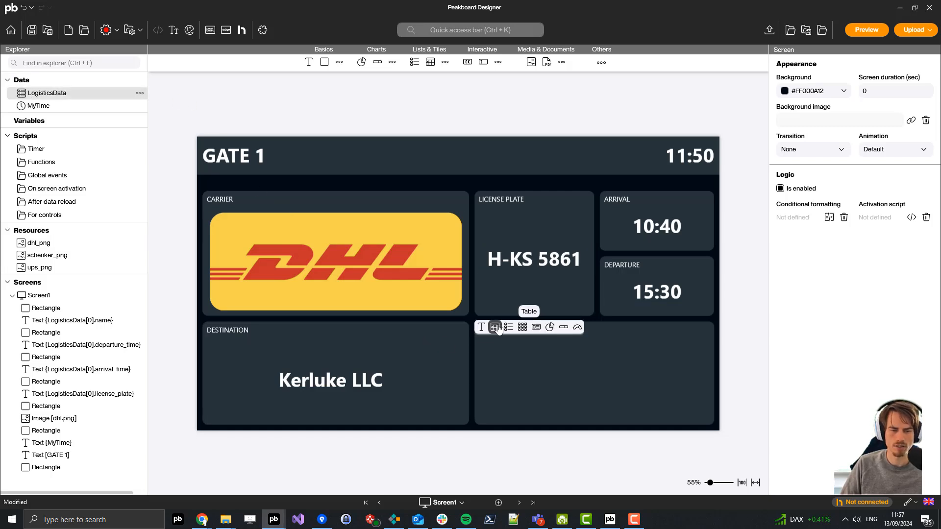
left_click(495, 328)
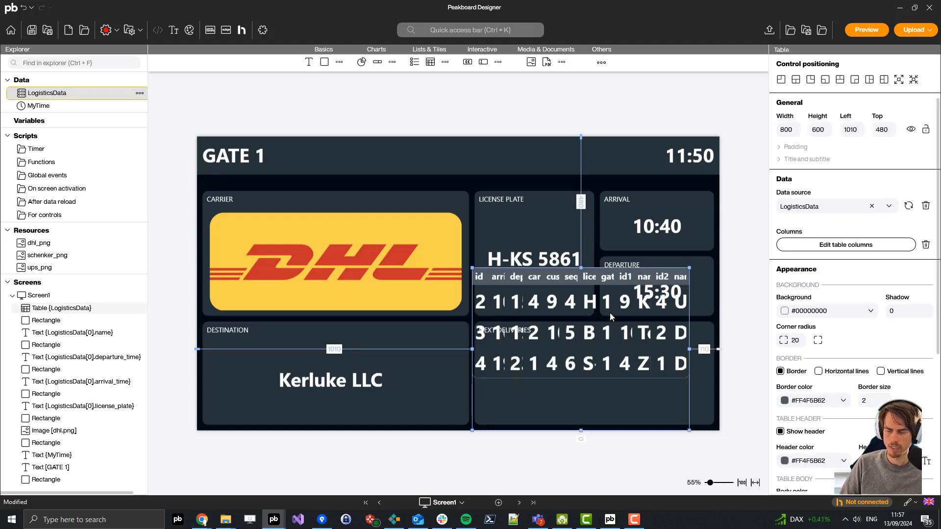
mouse_move(689, 349)
left_mouse_down()
mouse_move(713, 358)
mouse_move(703, 344)
left_mouse_up()
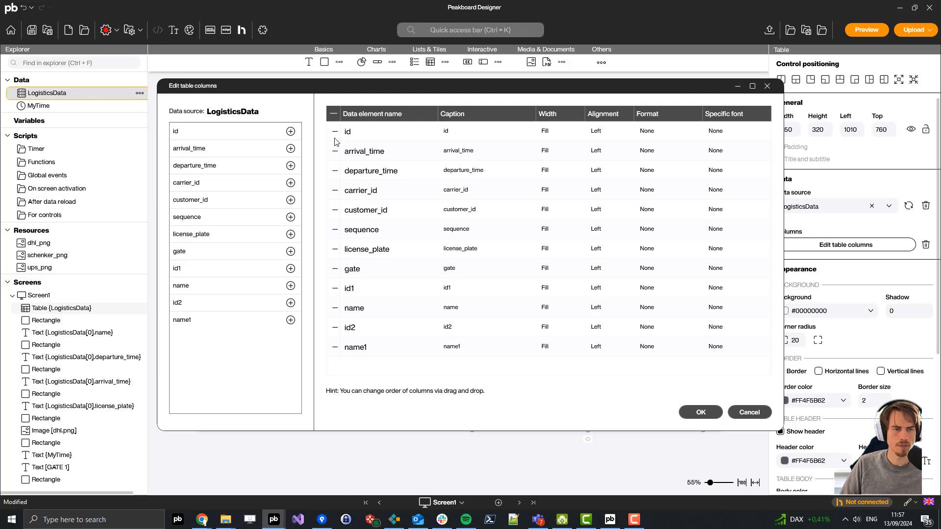
- Remove the id, carrier_id, customer_id, sequence, license_plate, gate, id1 and id2 columns from the deliveries table
left_click(335, 132)
left_click(336, 173)
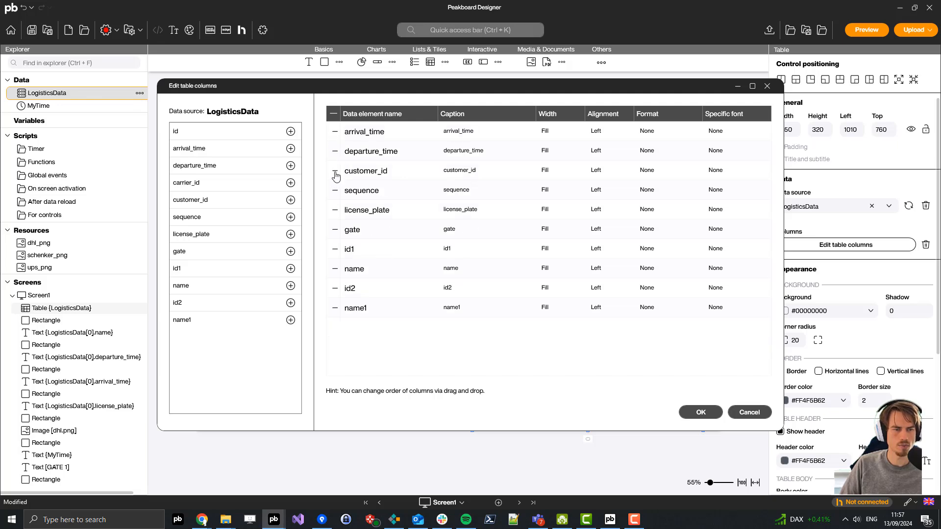
left_click(335, 172)
left_click(335, 173)
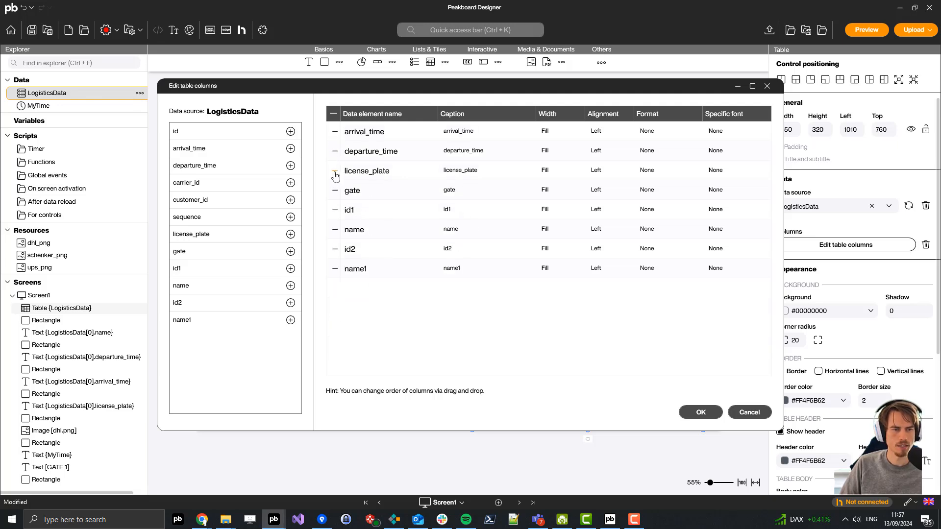
left_click(336, 172)
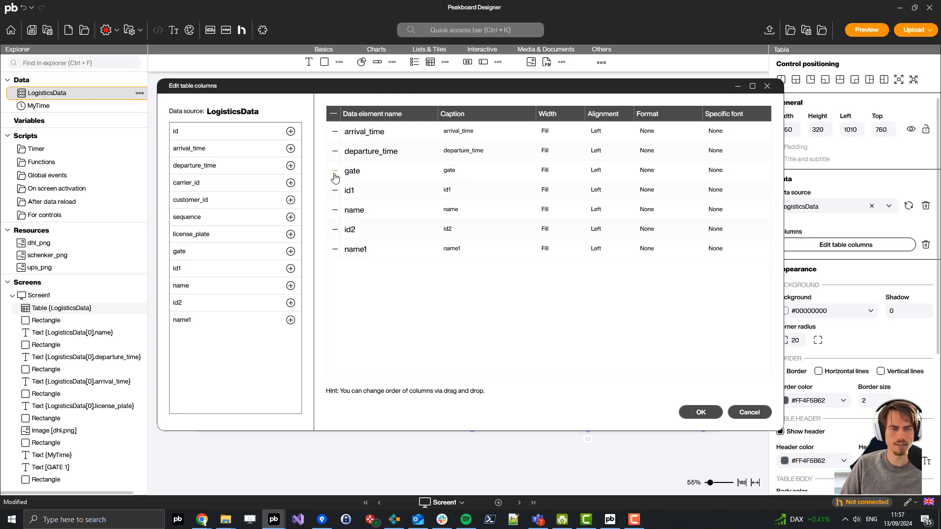
left_click(336, 172)
left_click(336, 172)
left_click(335, 191)
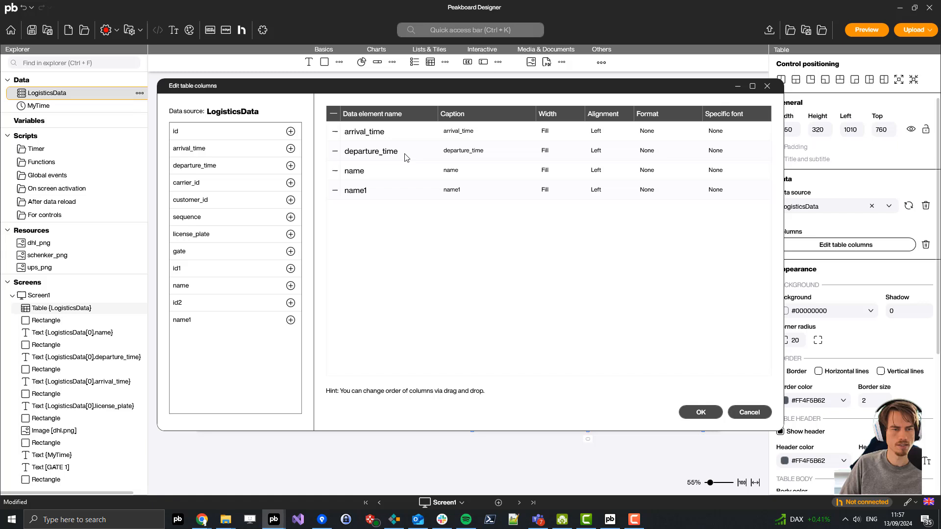
- Caption the arrival_time column ARRIVAL and the departure_time column DEPARTURE
left_click(467, 130)
double_click(468, 131)
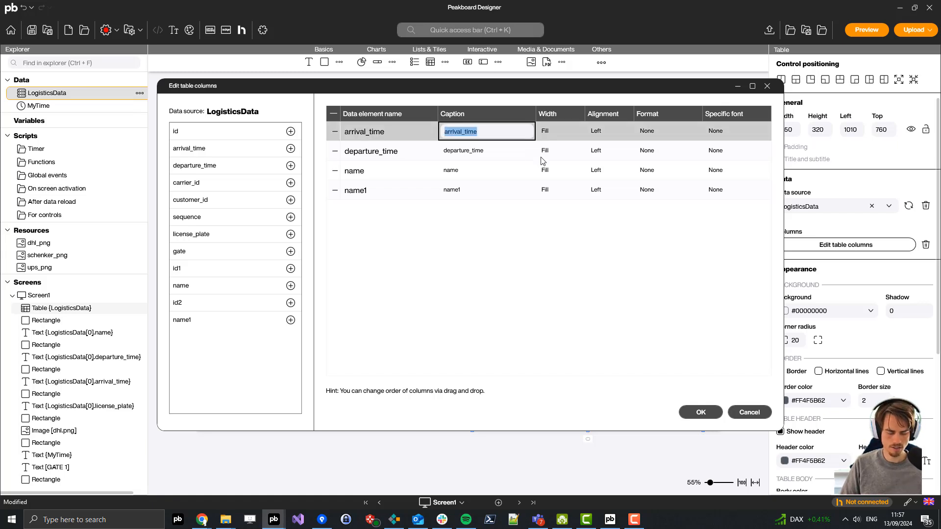
type("ARRIVAL")
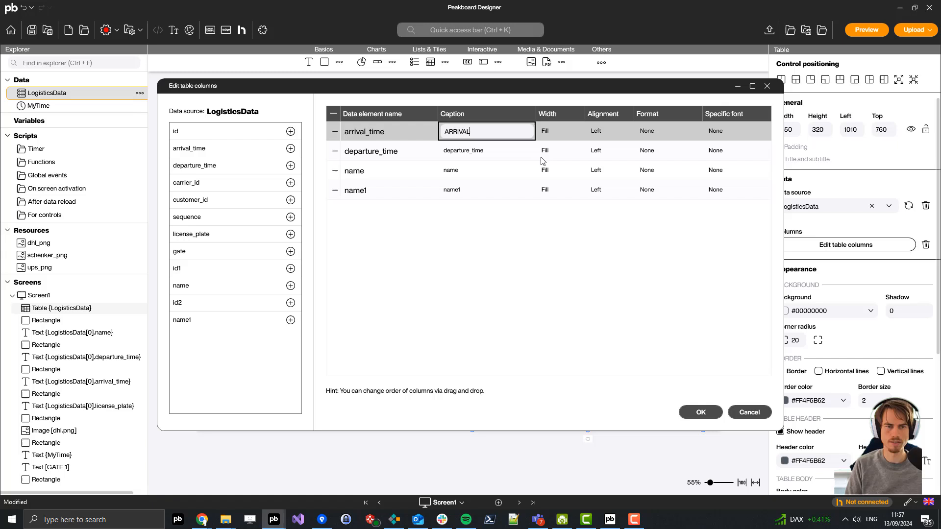
double_click(468, 151)
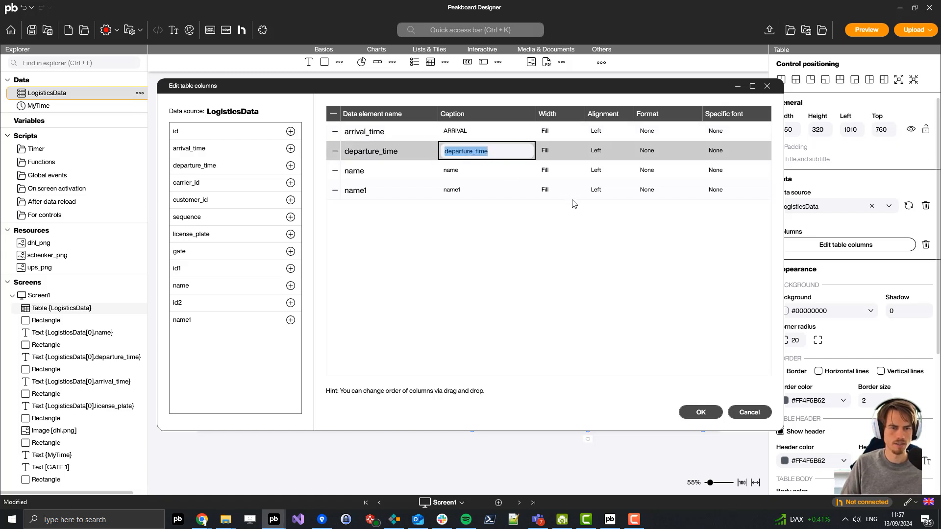
type("DEPARTURE")
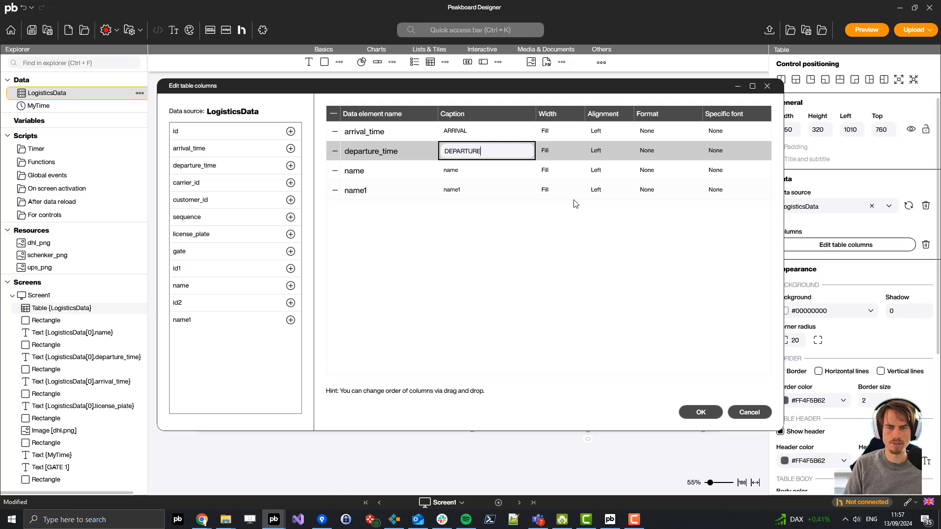
- Caption the name column CARRIER and the name1 column DESTINATION, and apply the table column changes
left_click(465, 172)
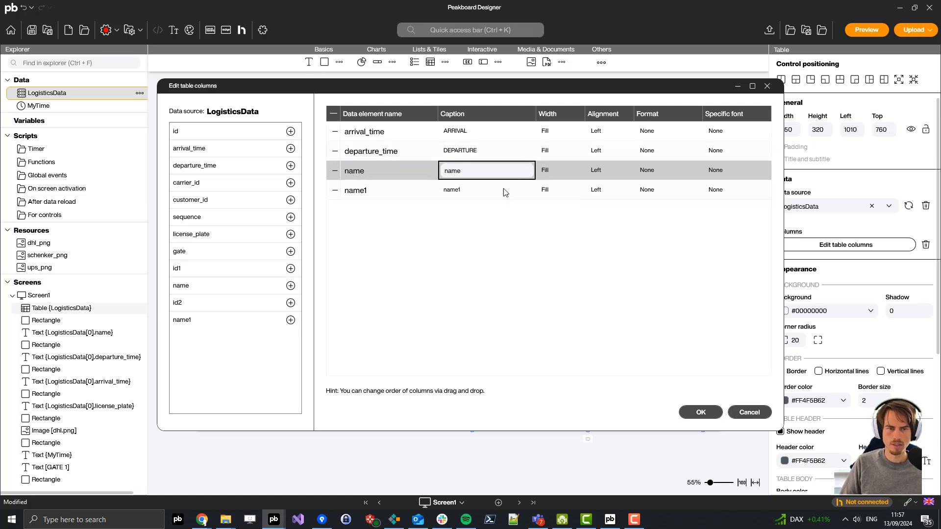
double_click(490, 171)
type("CARRIER")
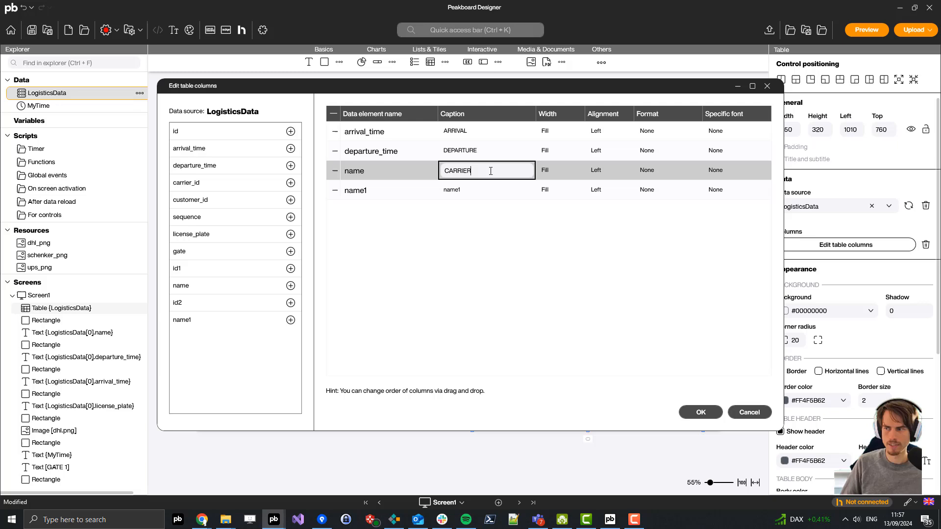
left_click(466, 192)
double_click(458, 190)
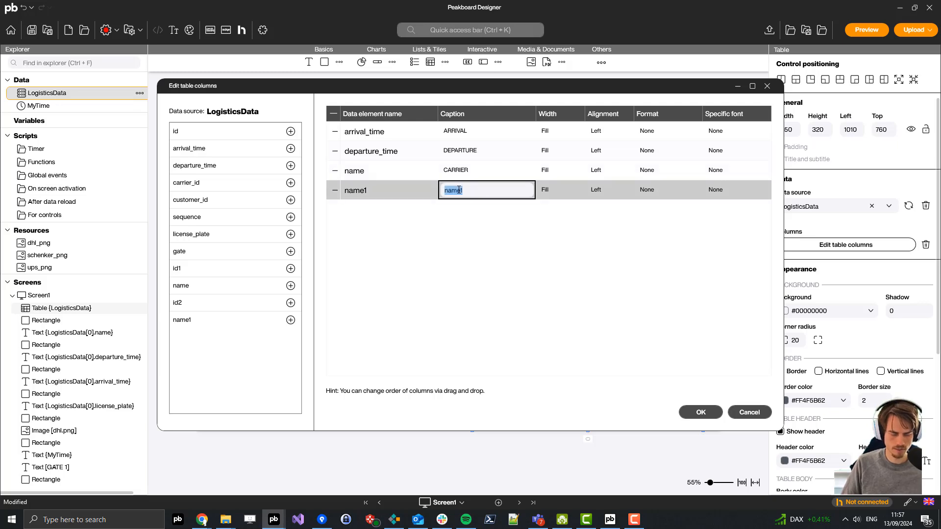
type("DESTINATION")
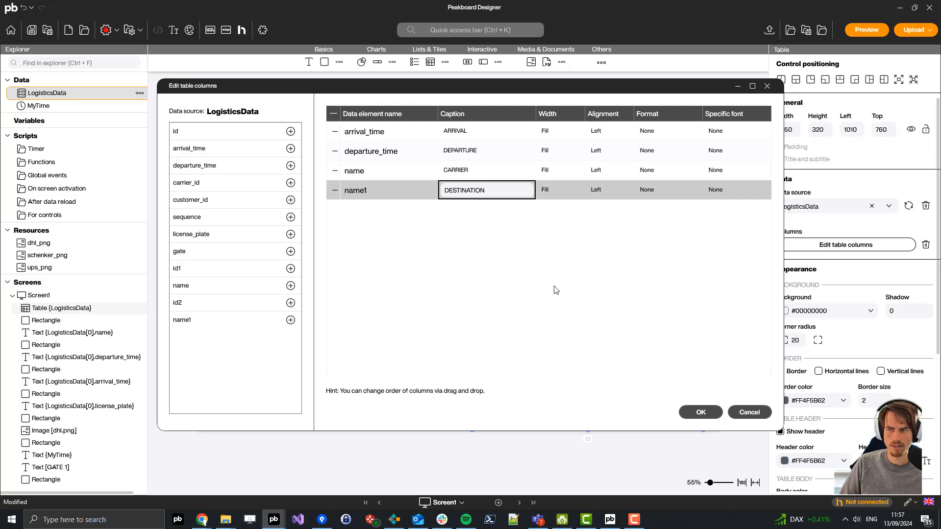
left_click(701, 412)
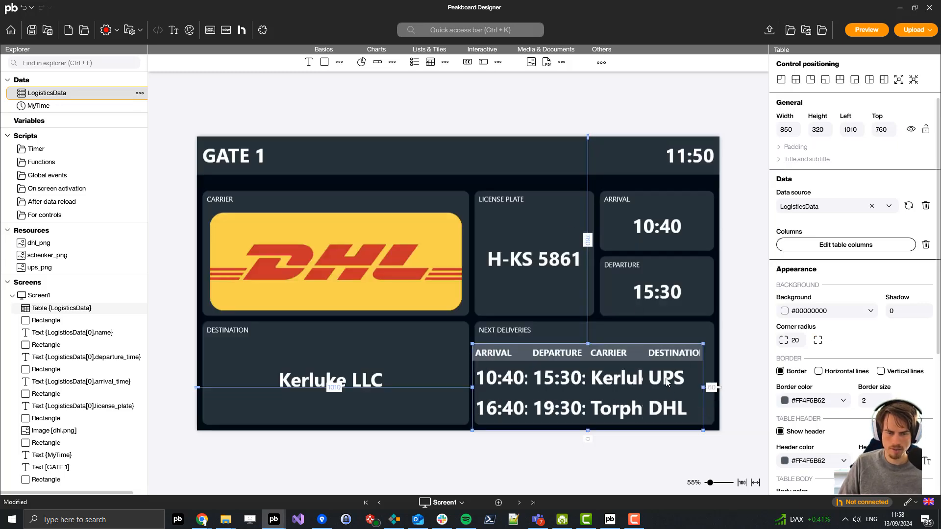
- Fit the table inside the NEXT DELIVERIES rectangle at 830 by 320, left 1050, top 740, and set its body font to small
left_click_drag(669, 380, 709, 382)
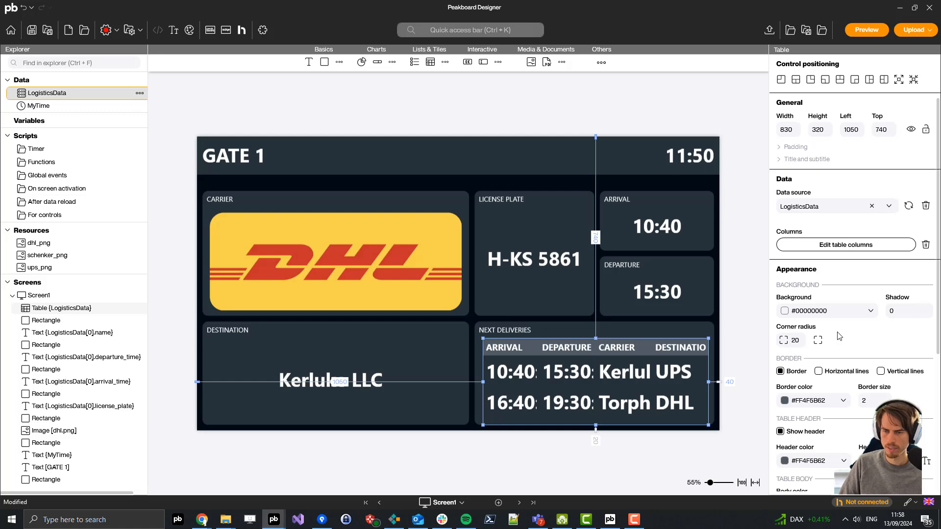
scroll(842, 381, "down", 2)
scroll(843, 381, "down", 1)
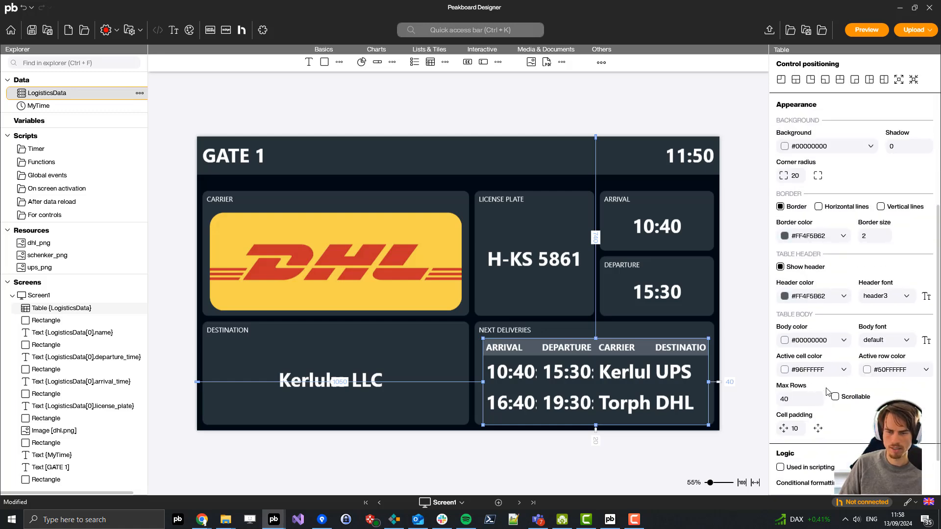
left_click(883, 303)
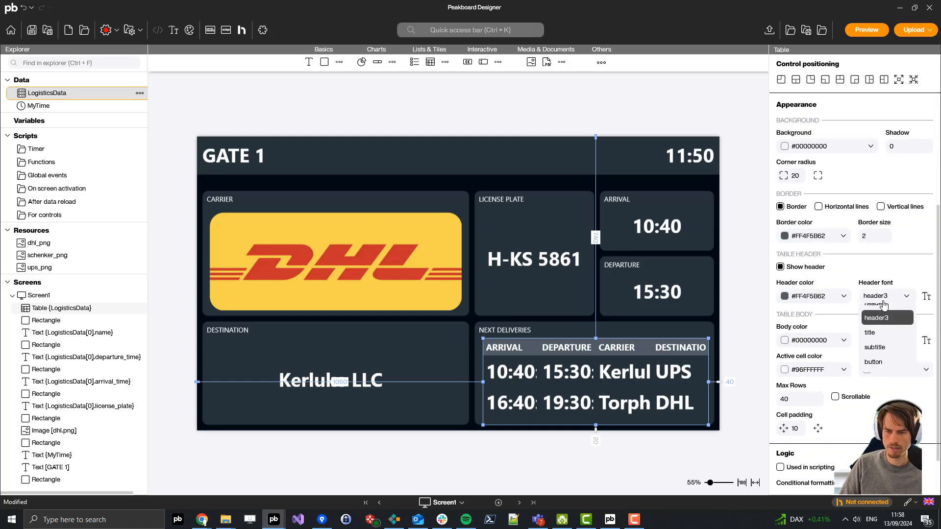
left_click(883, 302)
left_click(880, 342)
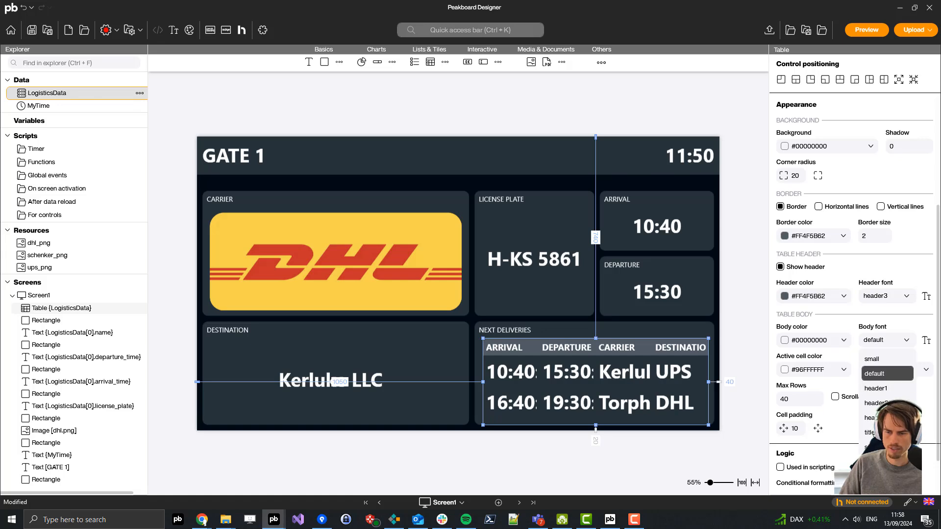
left_click(872, 358)
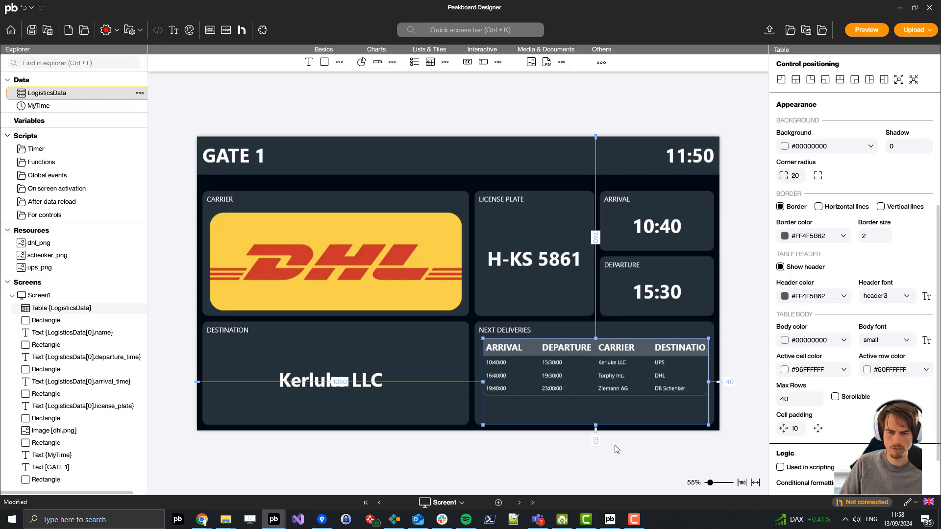
- Shorten the deliveries table slightly at its lower edge and start a preview of the dashboard
left_click_drag(596, 425, 598, 415)
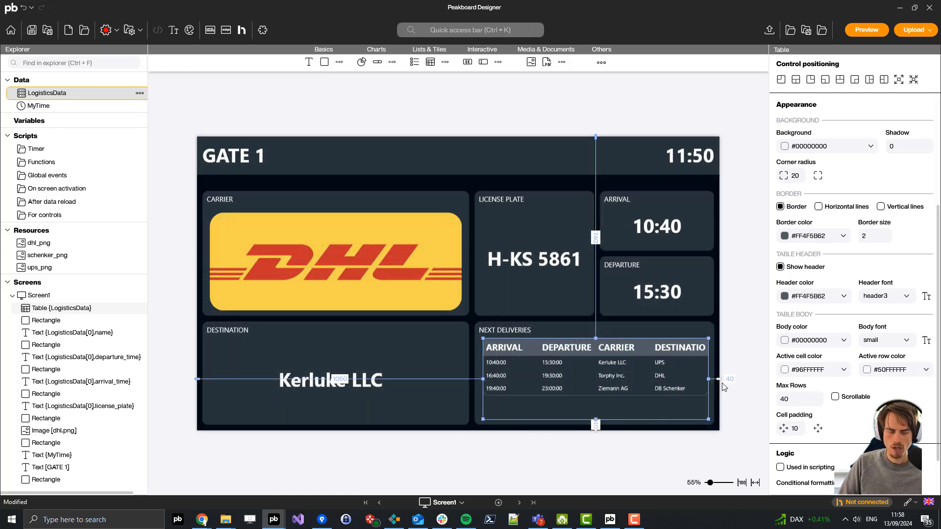
left_click(694, 454)
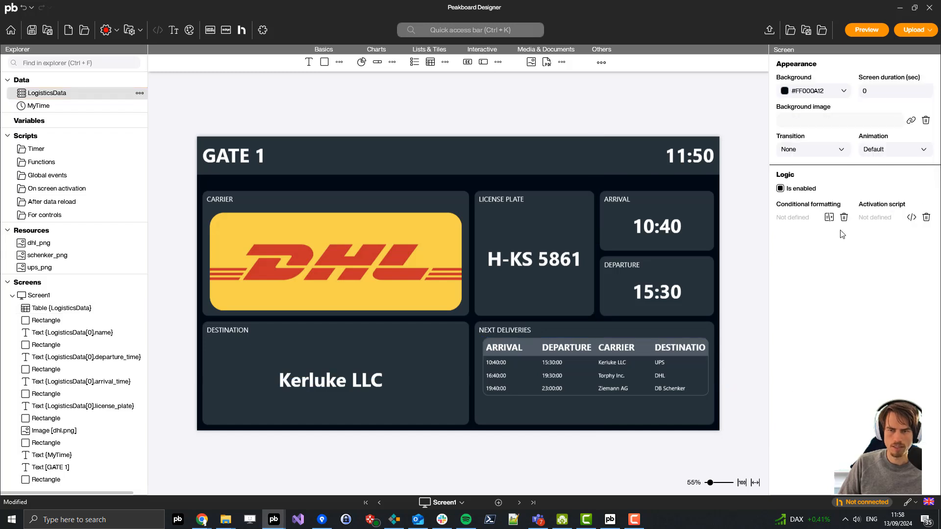
left_click(861, 31)
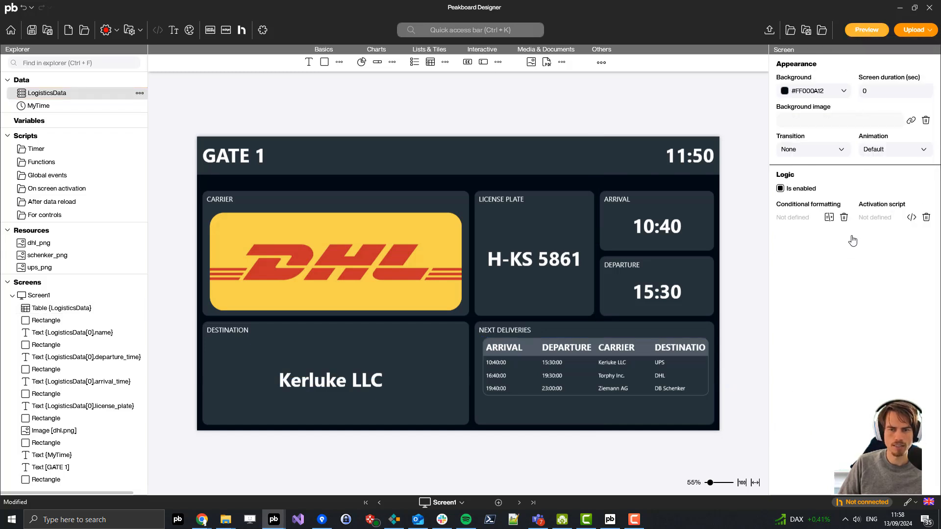